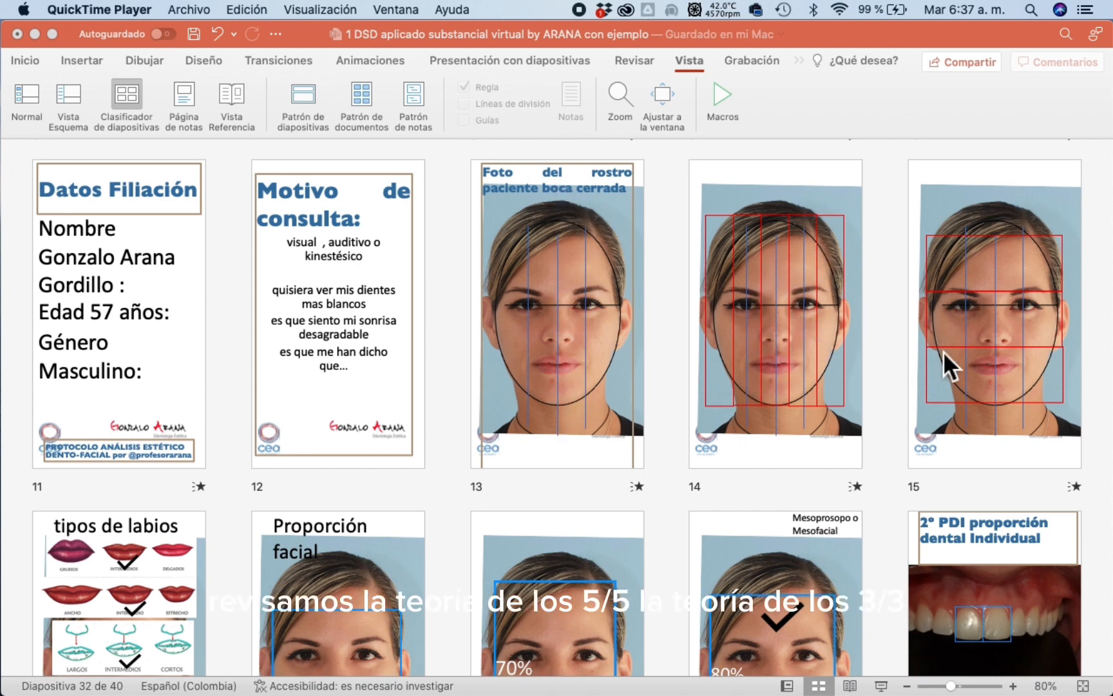
- Review the facial, lip and dental proportion analysis slides in the slide sorter, down to the Cartesian plane and RED slides
scroll(569, 478, down, 6)
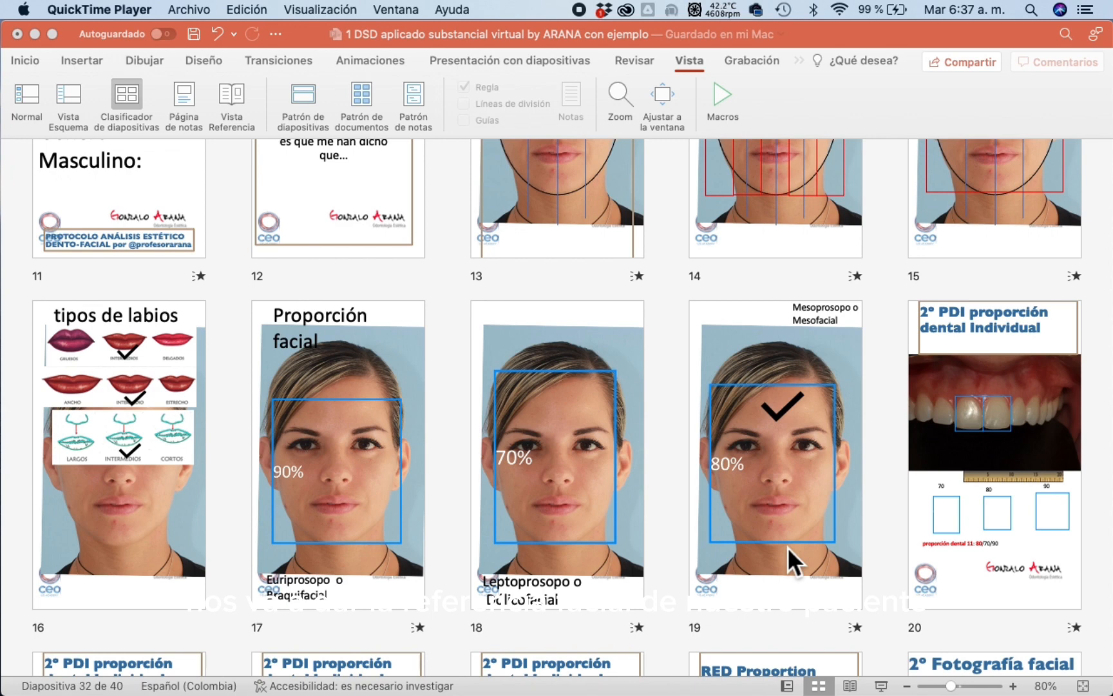
scroll(787, 547, down, 1)
scroll(787, 547, down, 5)
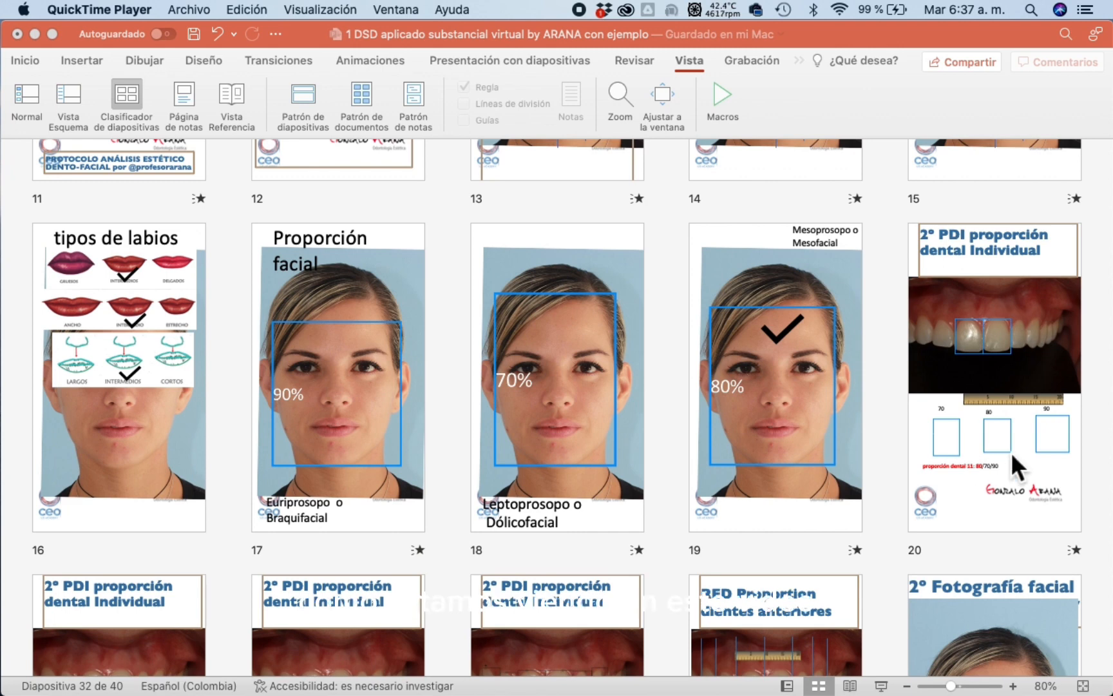
scroll(1010, 451, down, 10)
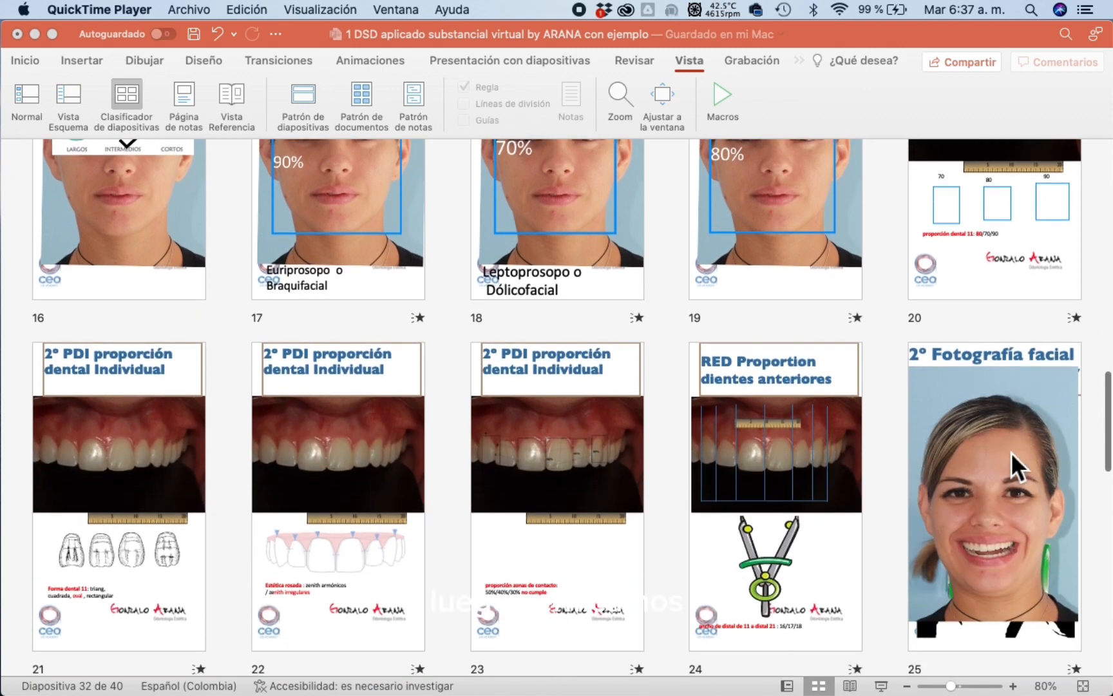
scroll(183, 558, down, 3)
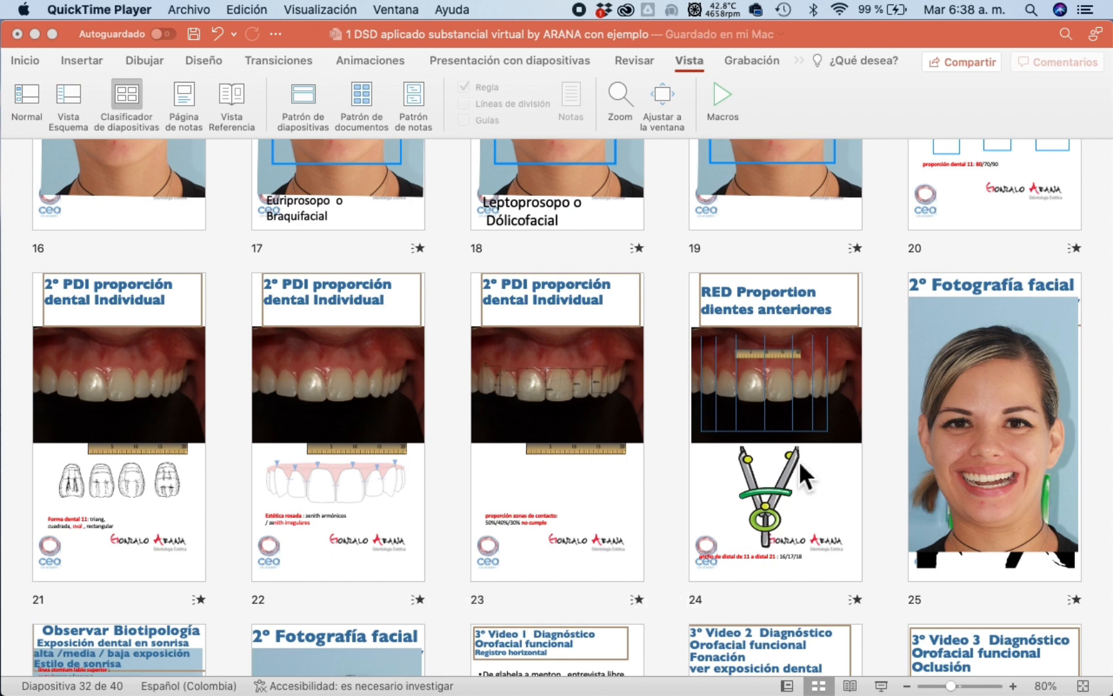
scroll(799, 460, down, 5)
scroll(799, 460, down, 2)
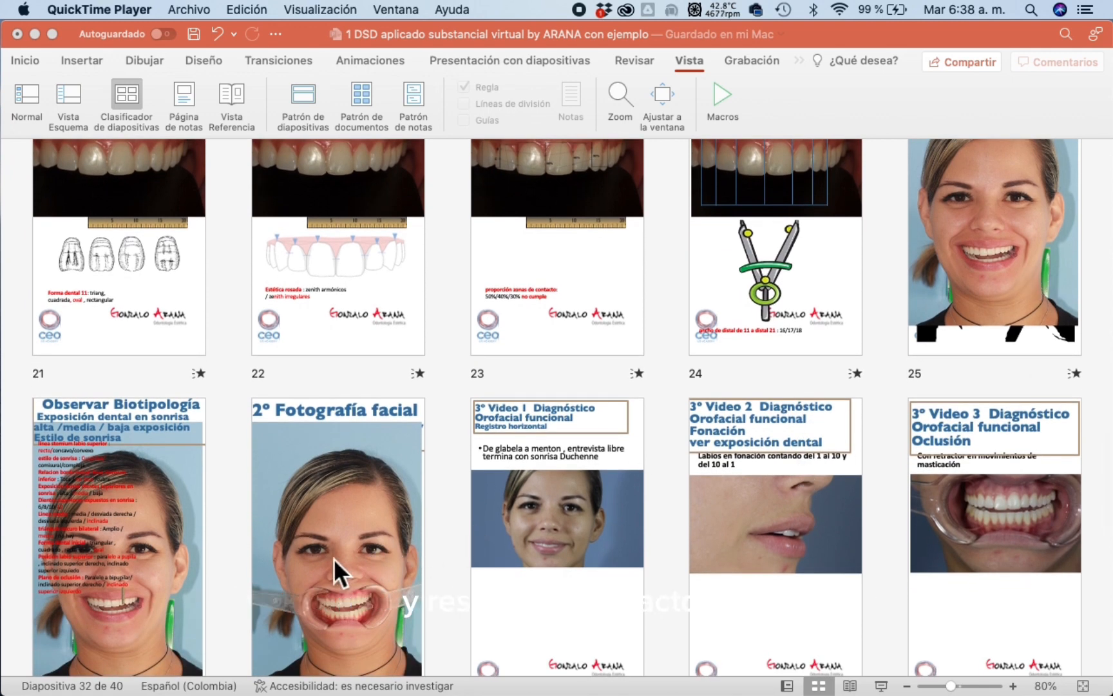
scroll(335, 557, down, 14)
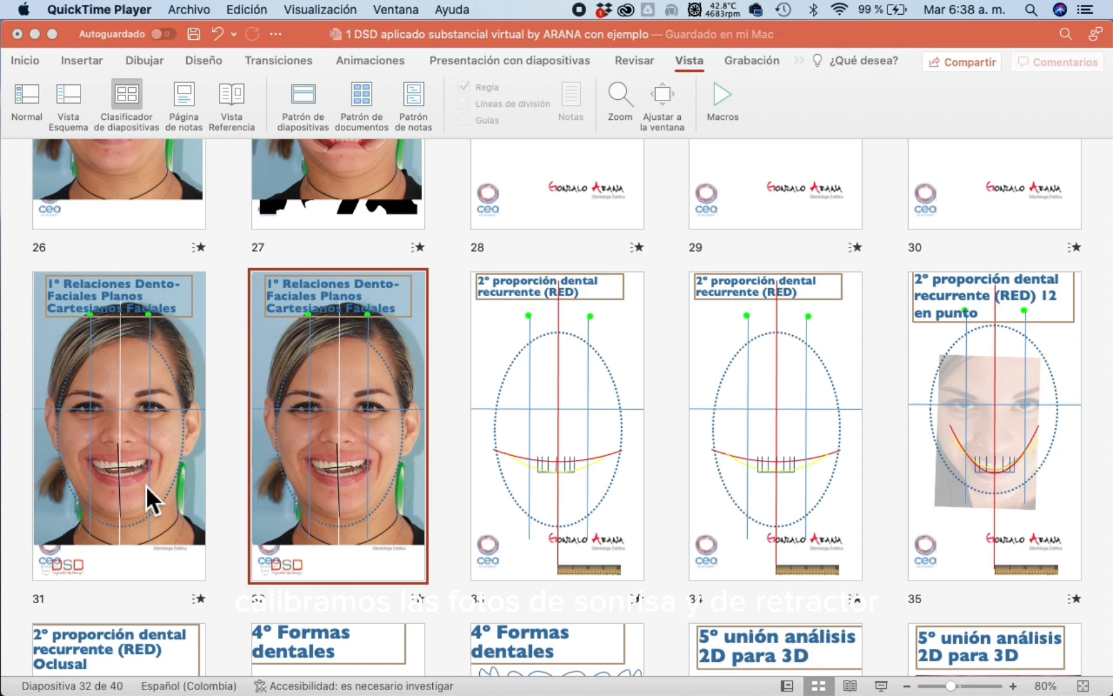
- Open slide 32, with the facial Cartesian planes, in Normal view for editing
click(399, 376)
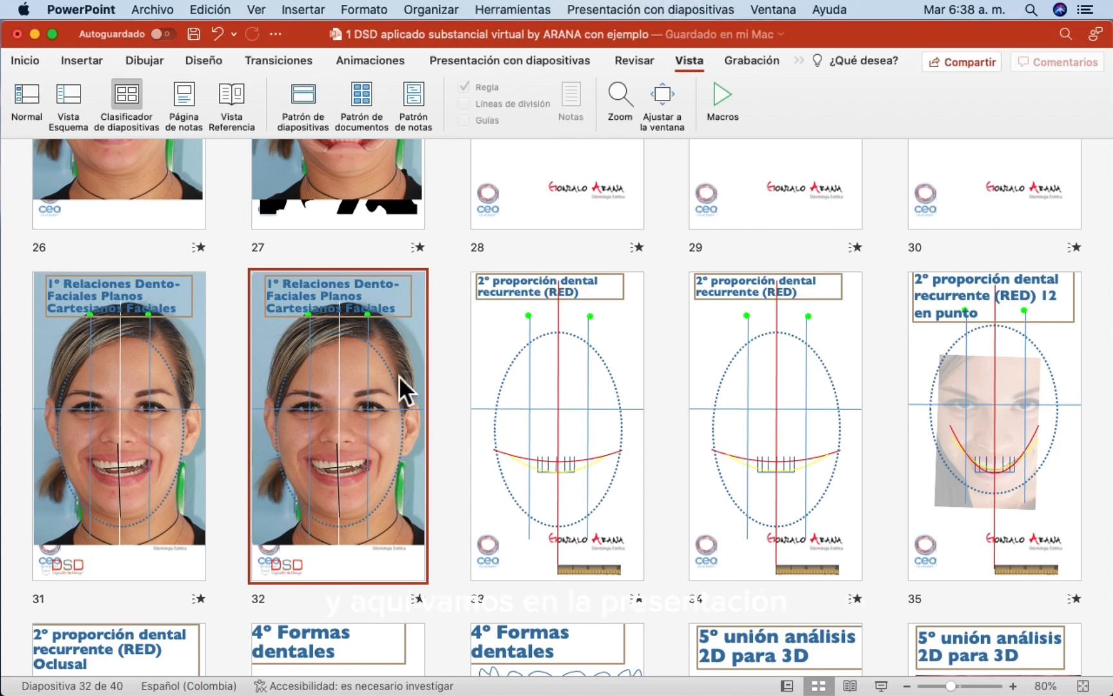
click(33, 106)
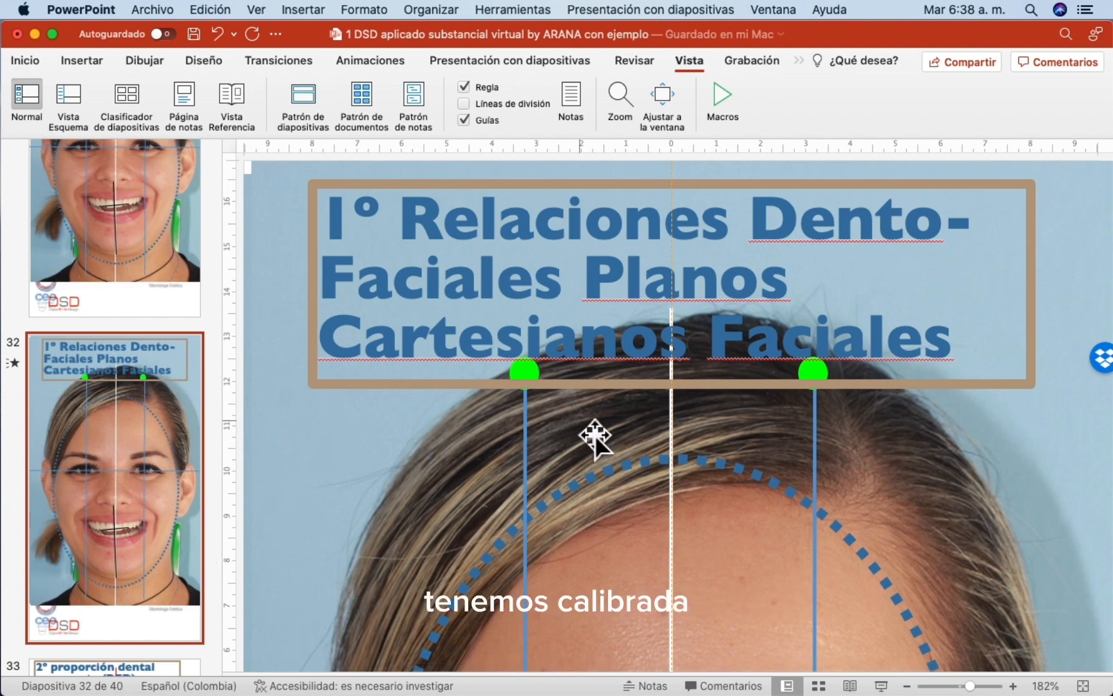
scroll(595, 435, down, 5)
scroll(595, 435, down, 4)
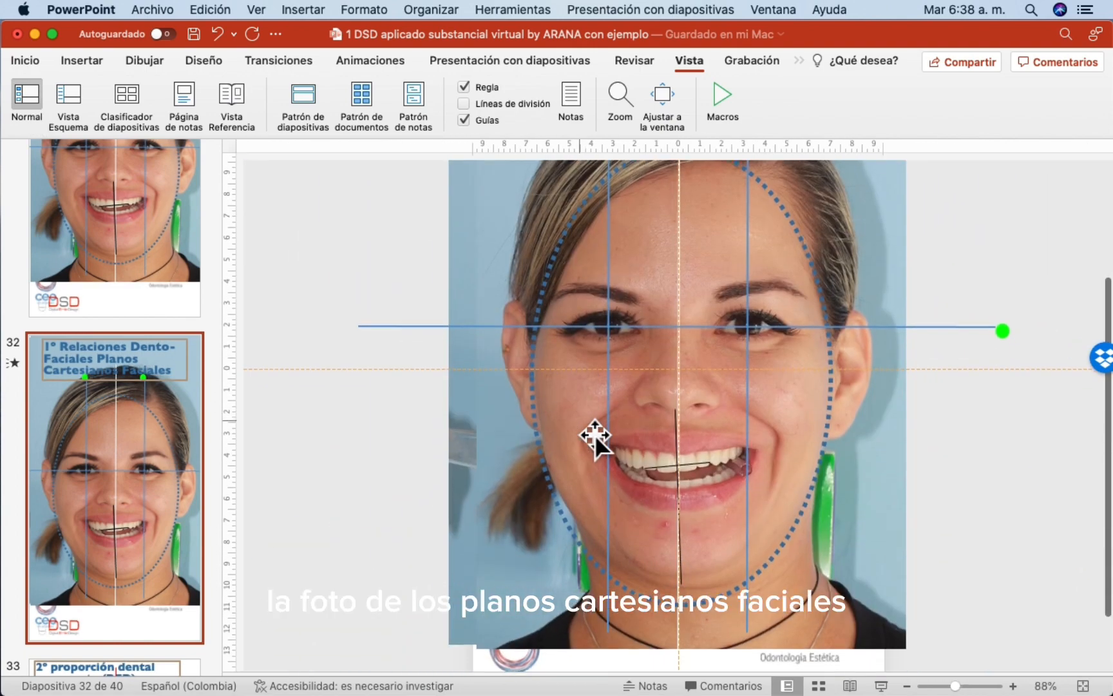
scroll(152, 542, down, 3)
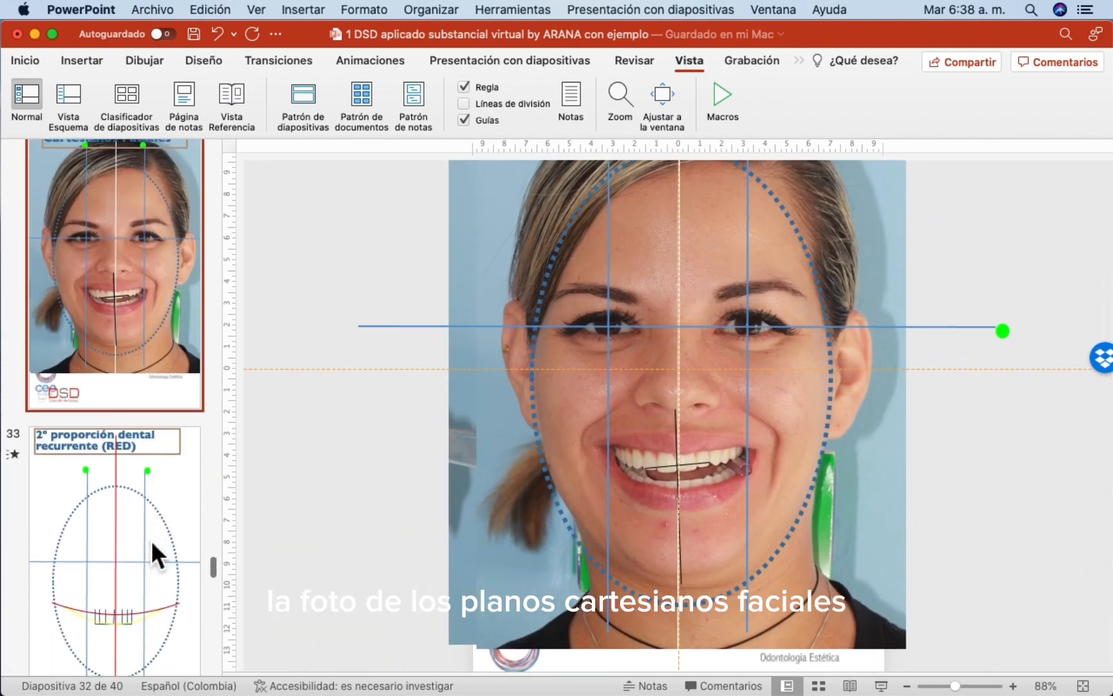
scroll(151, 539, up, 2)
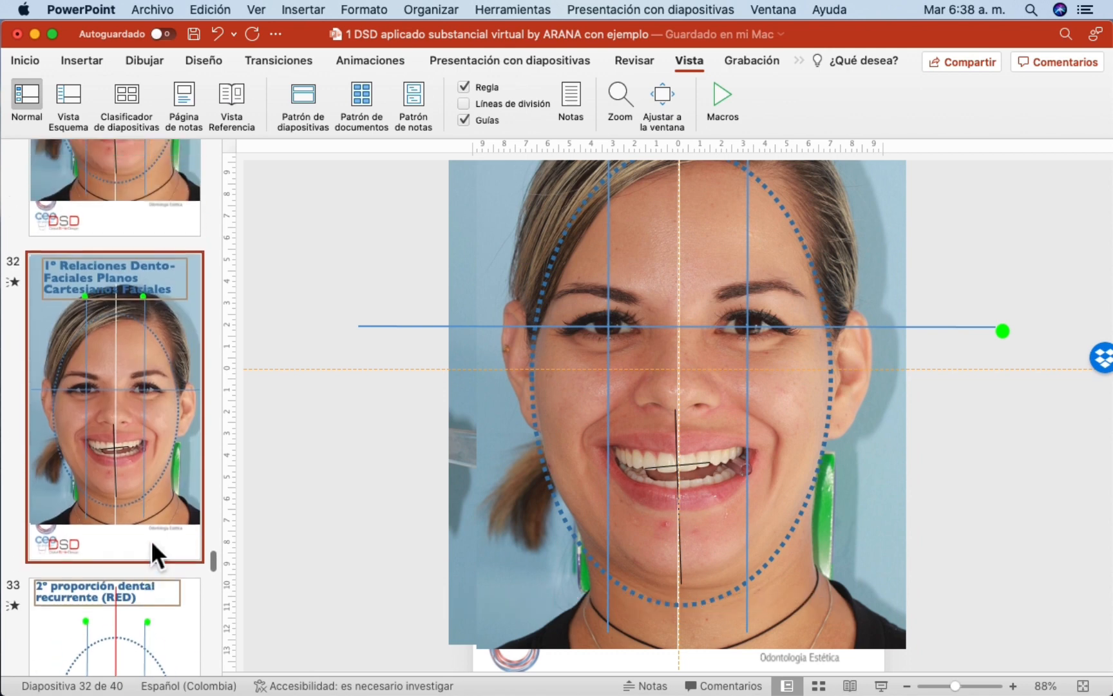
- Send the smile photo on slide 32 behind the retractor photo, and compare the slide with slide 31
click(516, 278)
right_click(519, 280)
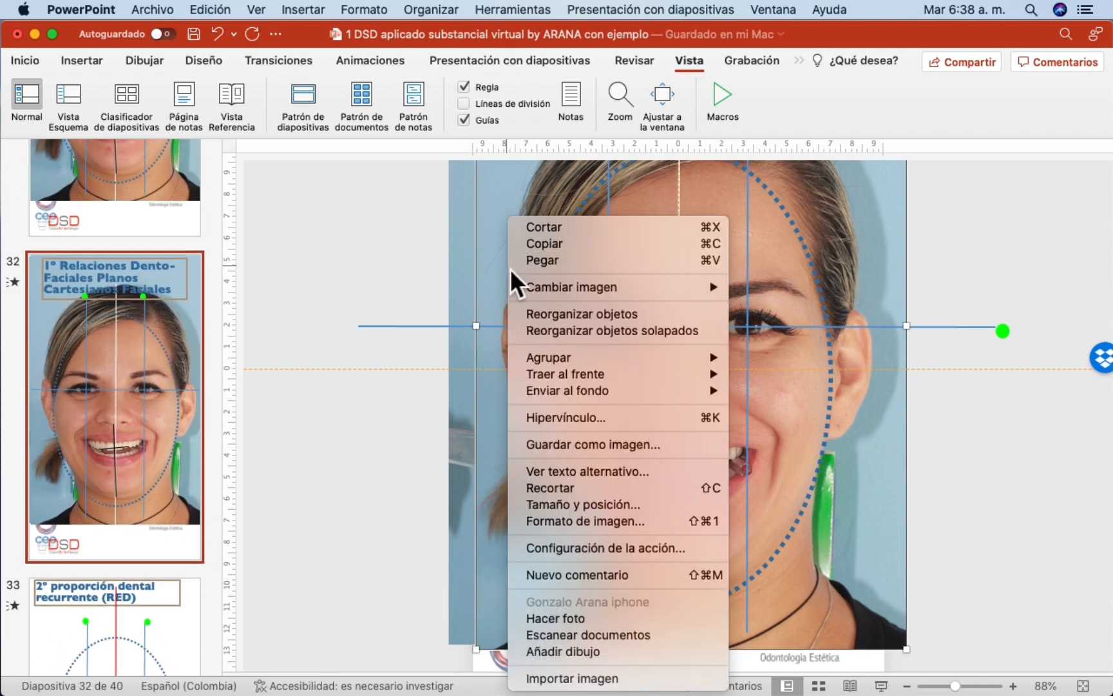
mouse_move(621, 390)
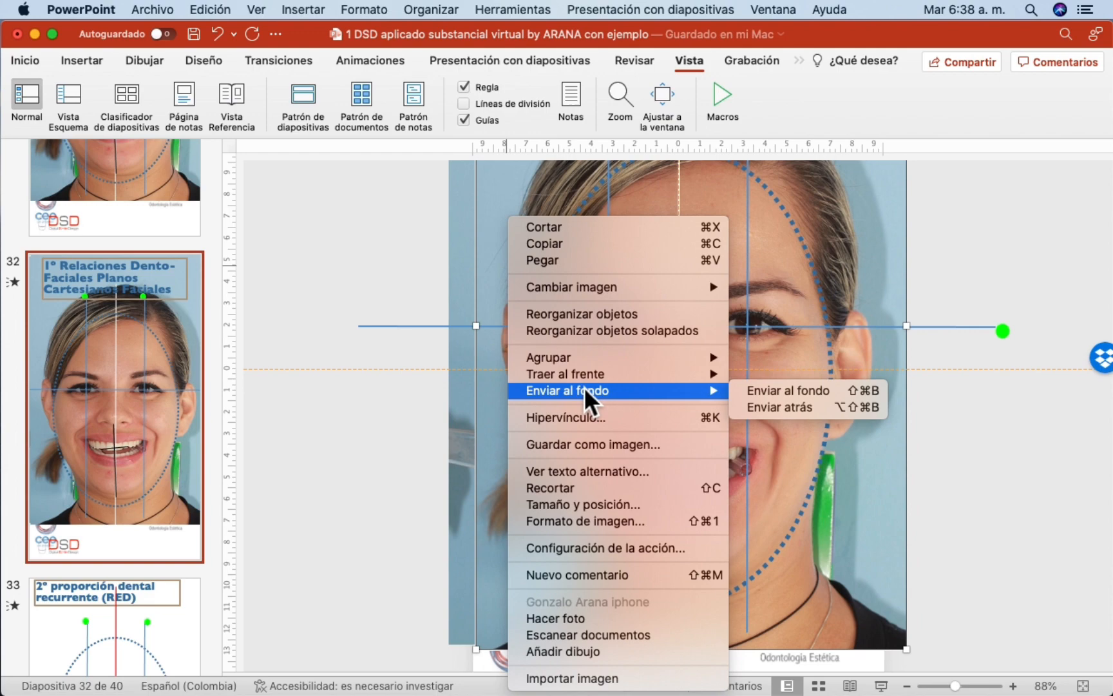
click(751, 391)
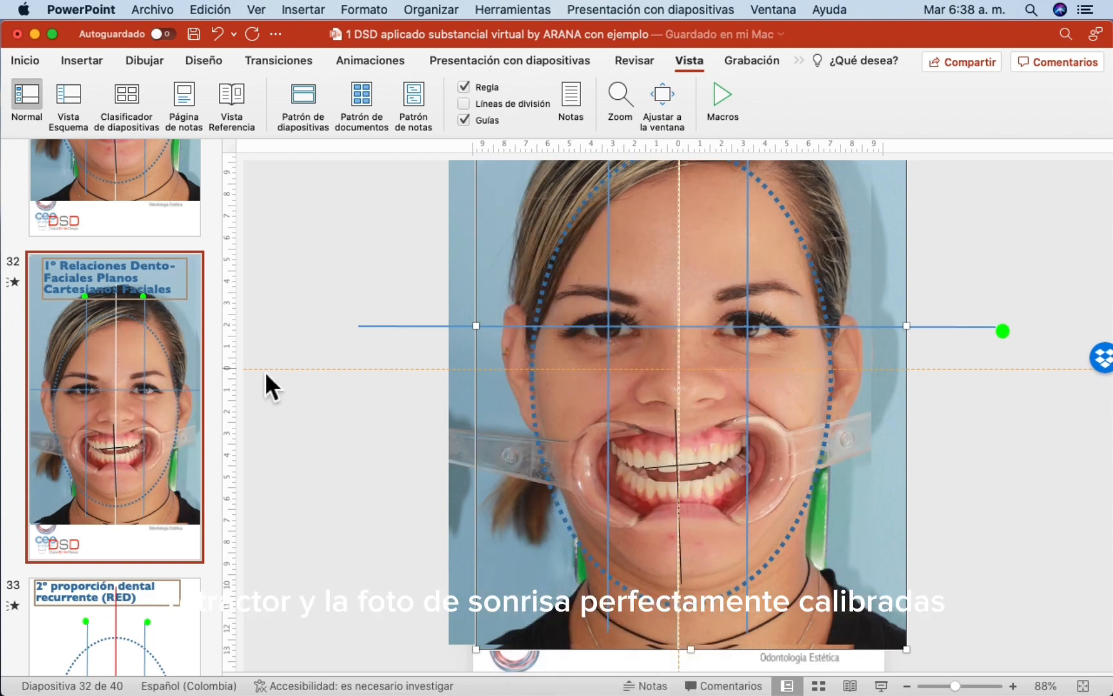
click(166, 179)
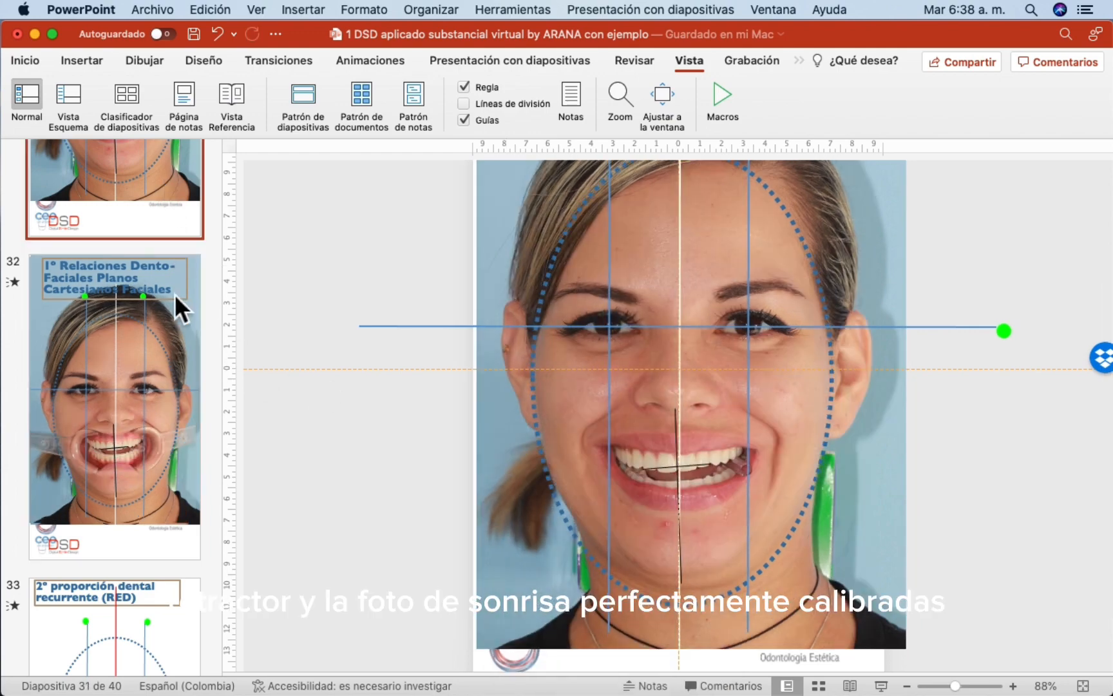
click(173, 407)
- Copy the retractor photo from slide 32 and paste it onto slide 33, the recurrent dental proportion (RED) slide
scroll(173, 407, down, 3)
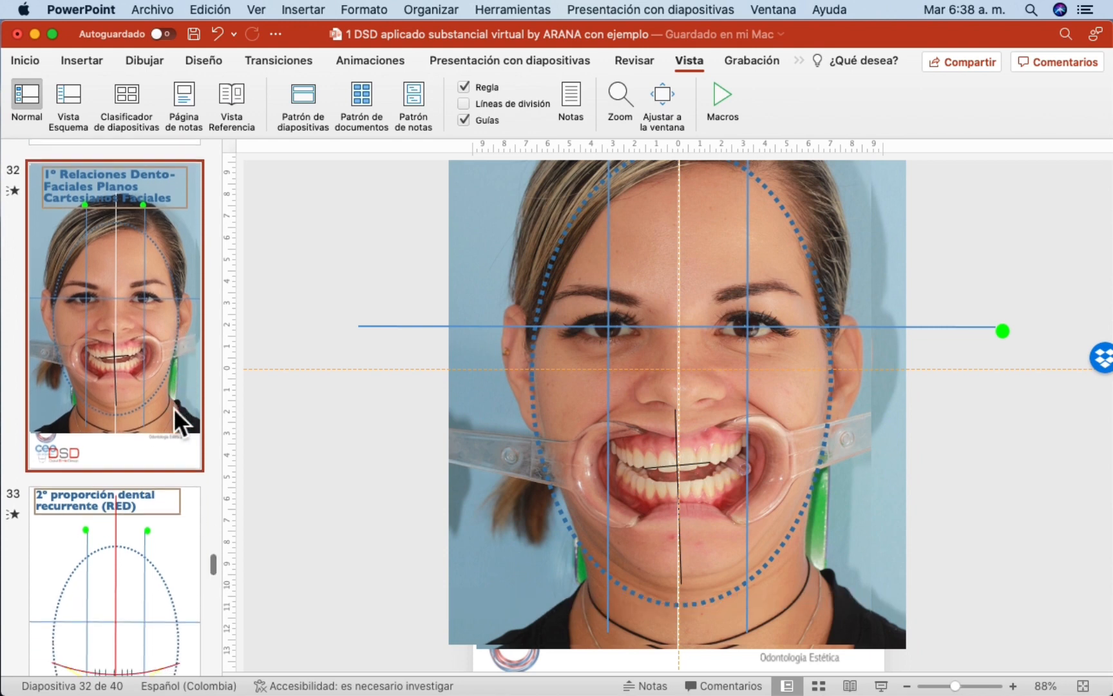
click(523, 235)
right_click(510, 223)
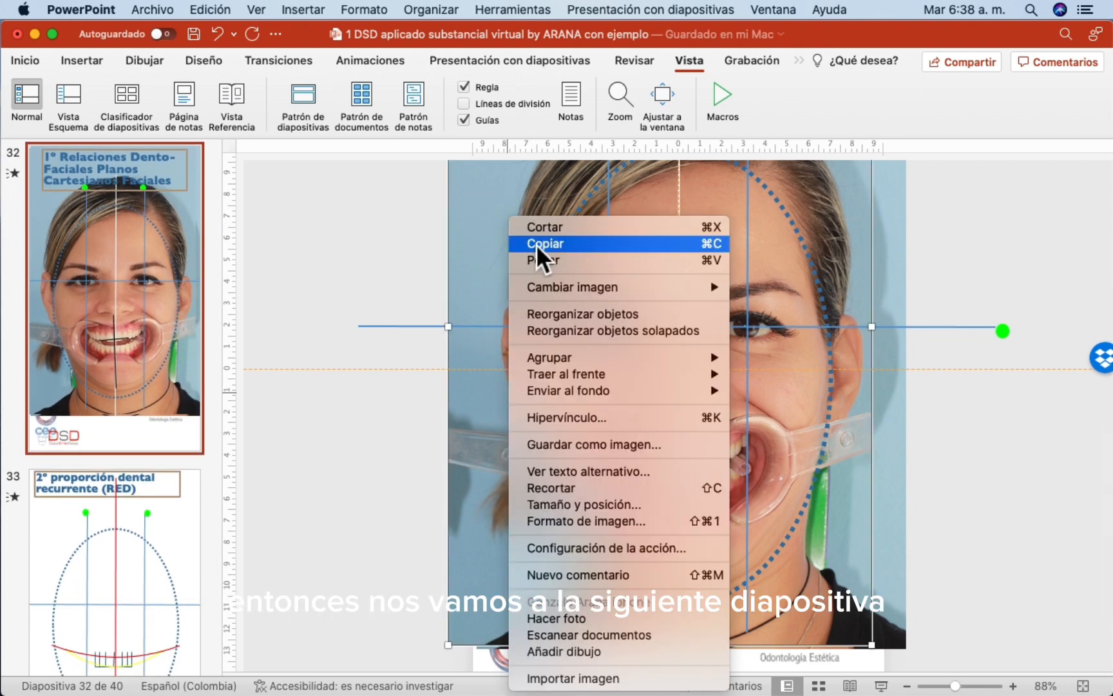
click(535, 244)
click(181, 513)
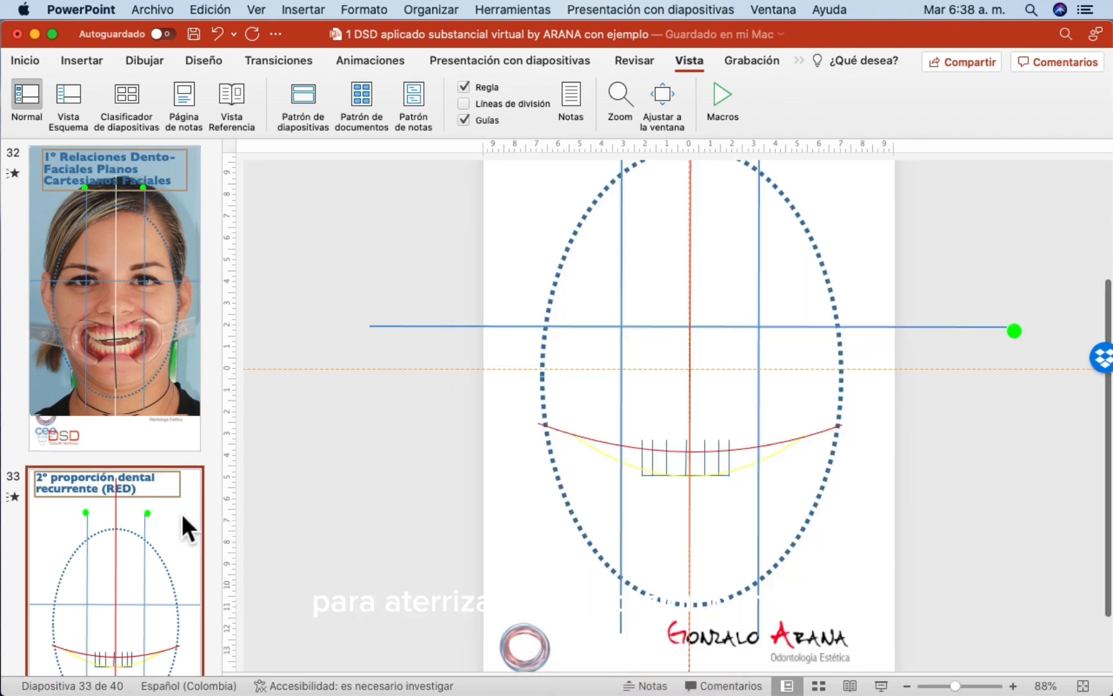
right_click(526, 206)
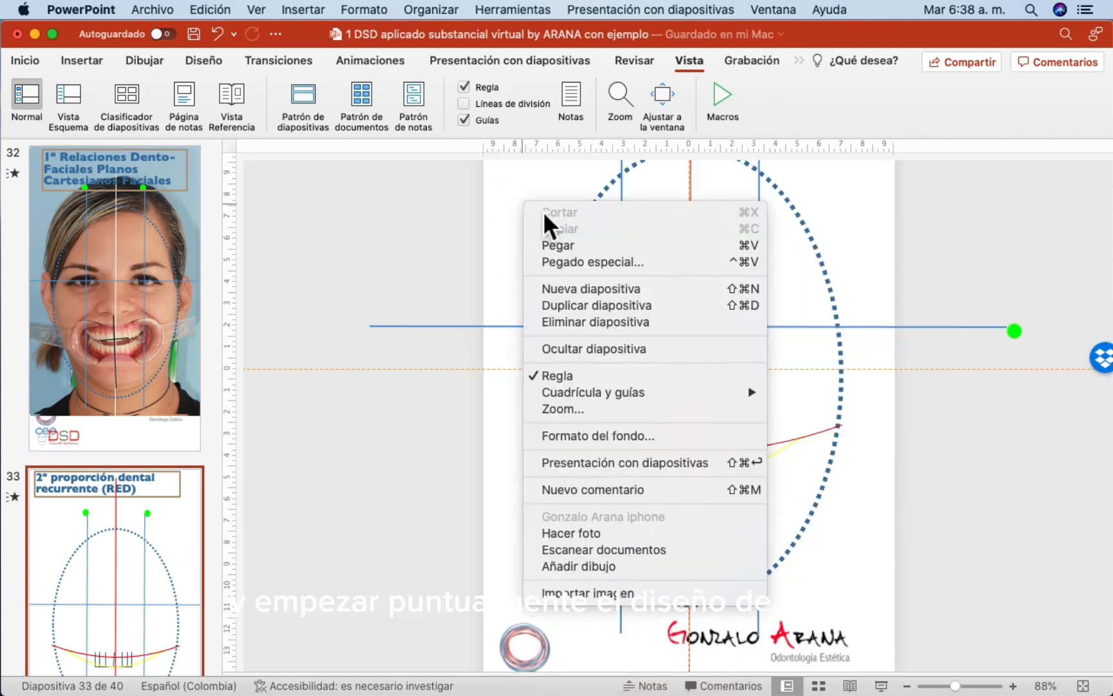
click(573, 244)
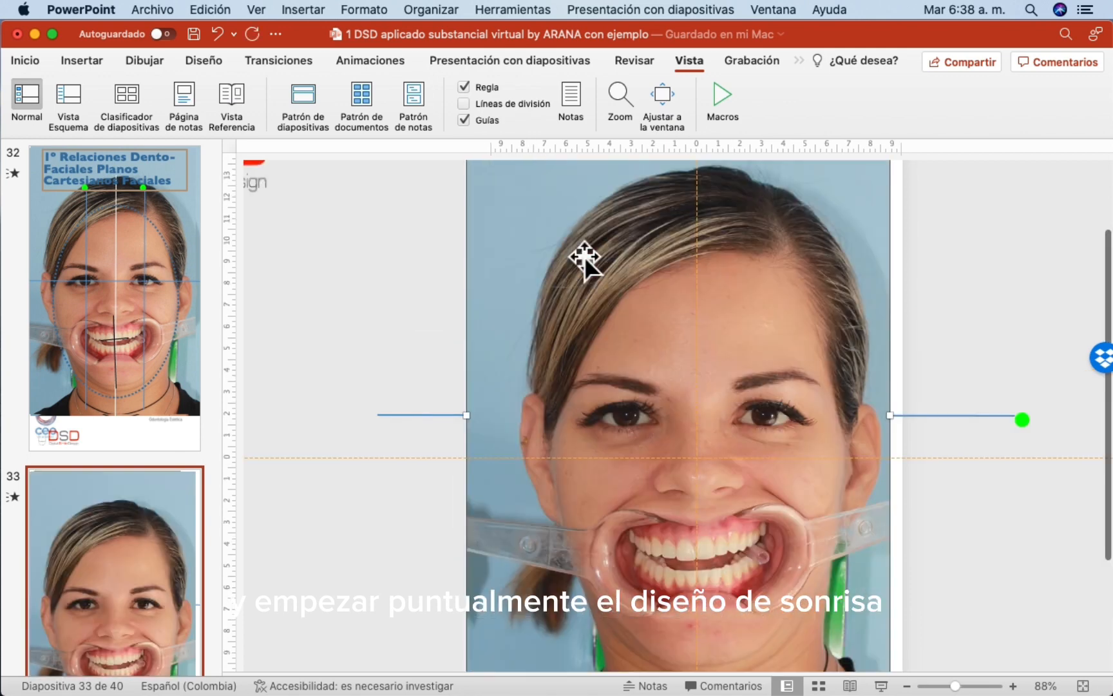
- Send the pasted retractor photo on slide 33 to the back, behind the reference lines and curves
click(541, 257)
right_click(536, 248)
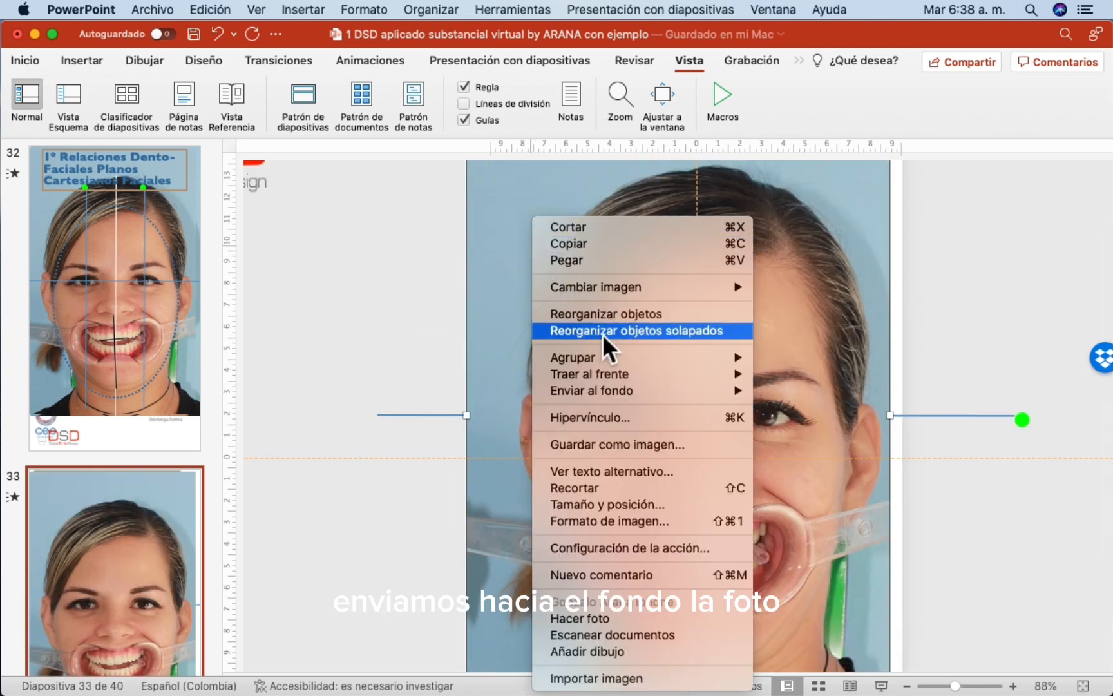
mouse_move(619, 396)
click(786, 393)
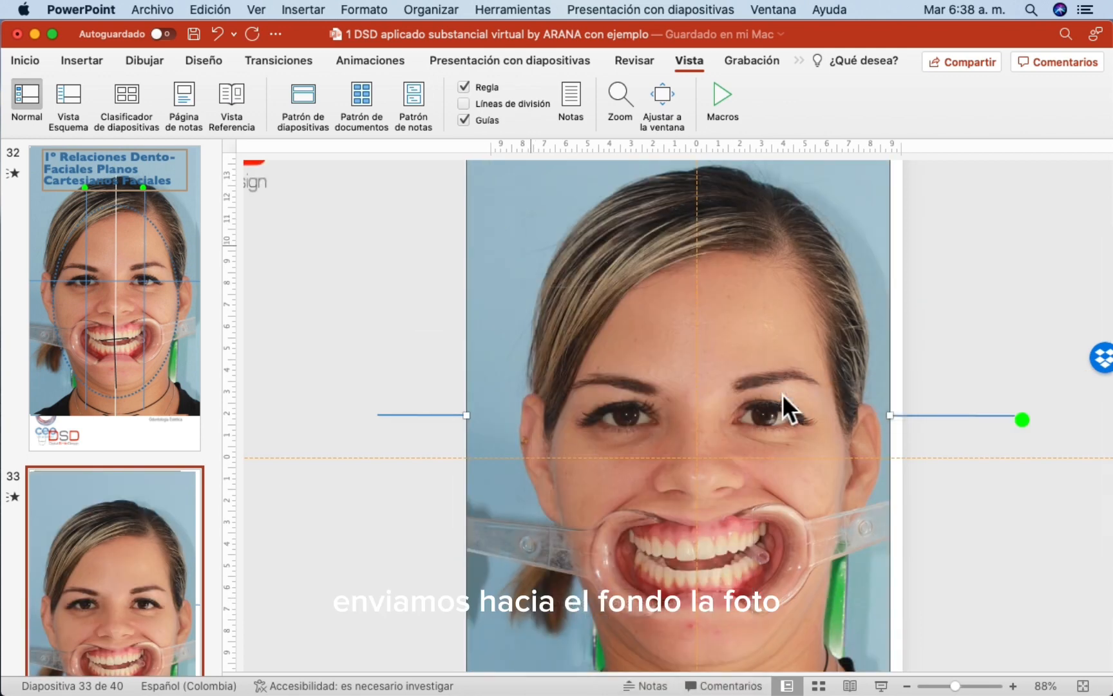
- Examine the teeth and the bipupillary line against the reference lines, smile curves and tooth grid on slide 33
scroll(973, 508, up, 3)
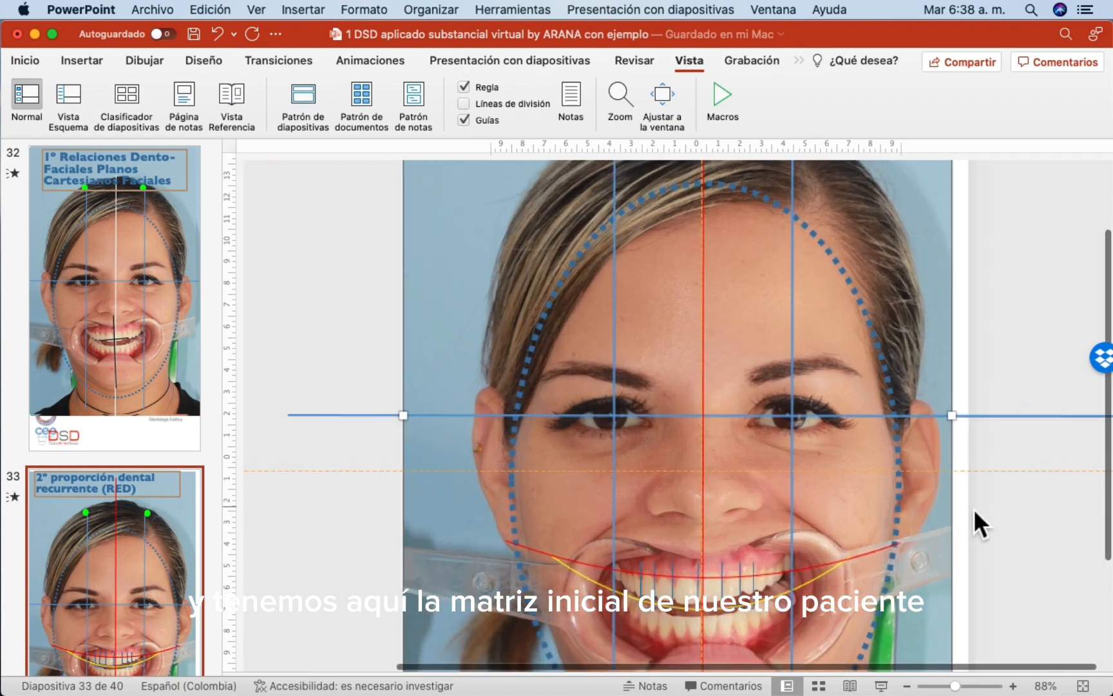
scroll(973, 509, down, 1)
scroll(973, 507, down, 5)
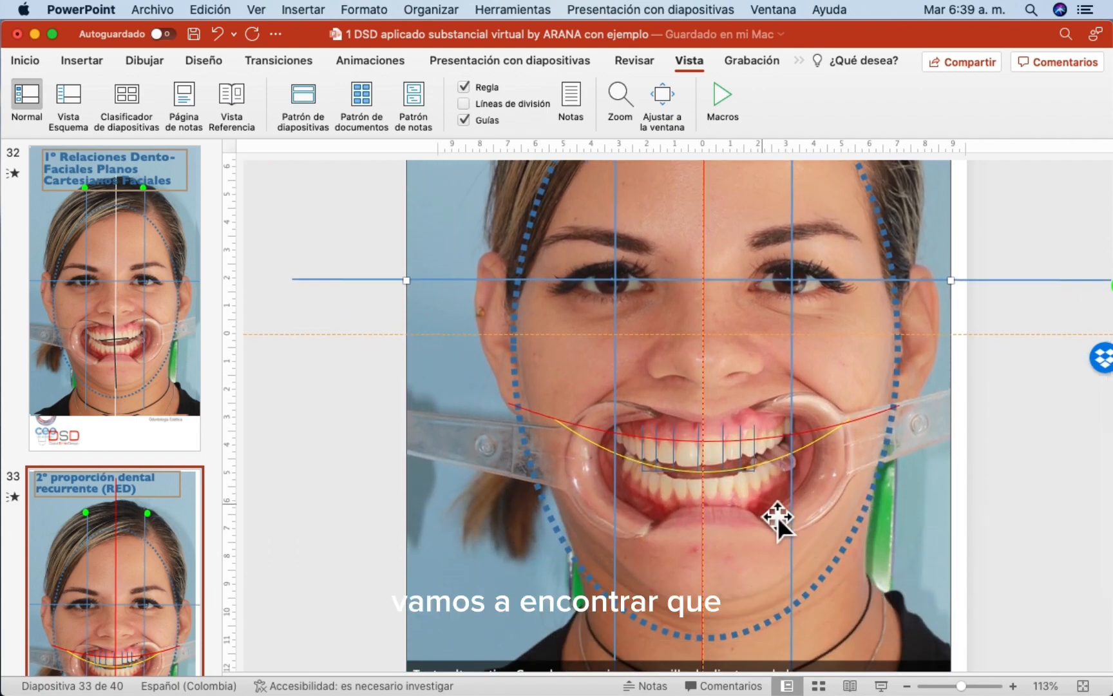
scroll(766, 503, up, 4)
scroll(766, 502, down, 4)
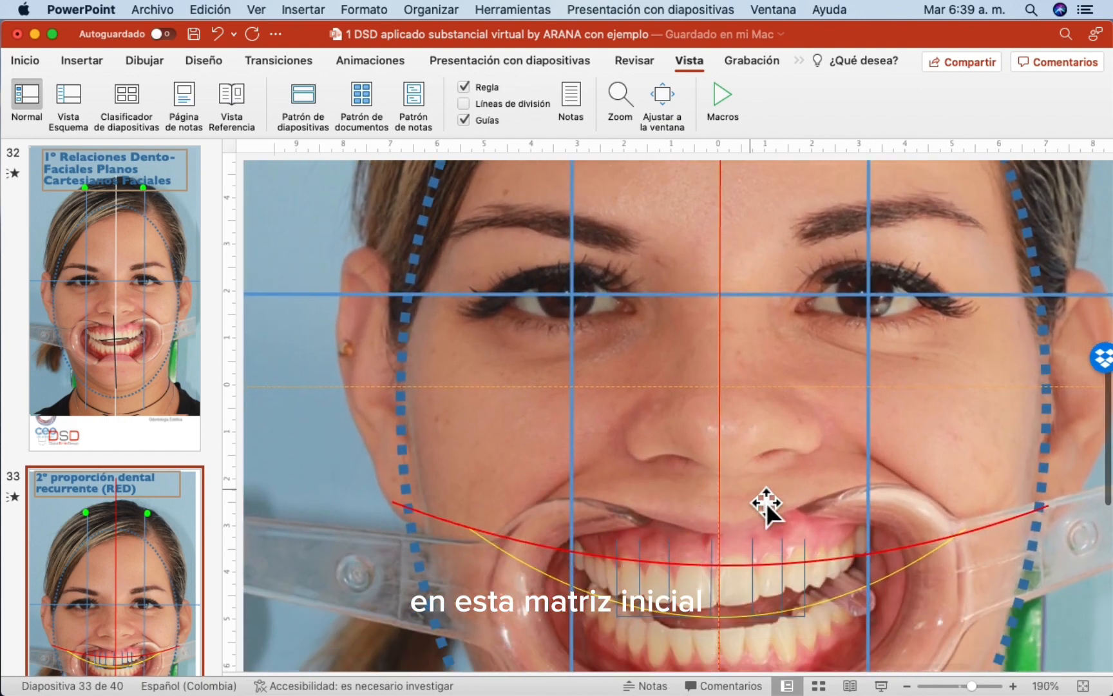
scroll(766, 503, up, 4)
scroll(767, 502, right, 1)
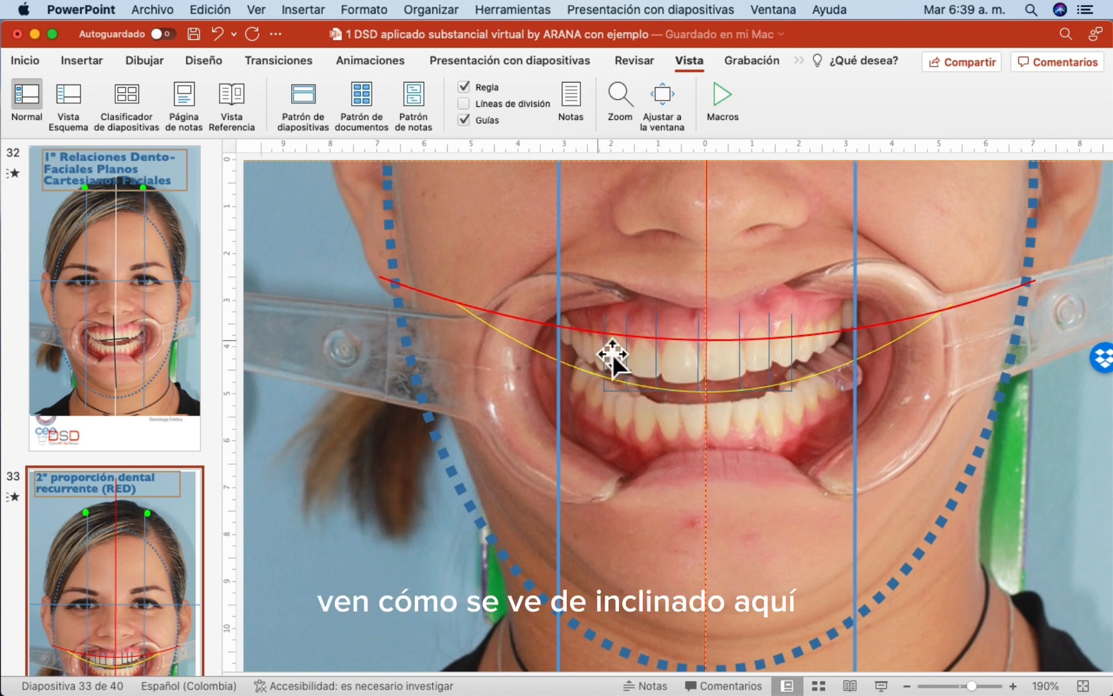
scroll(729, 449, up, 10)
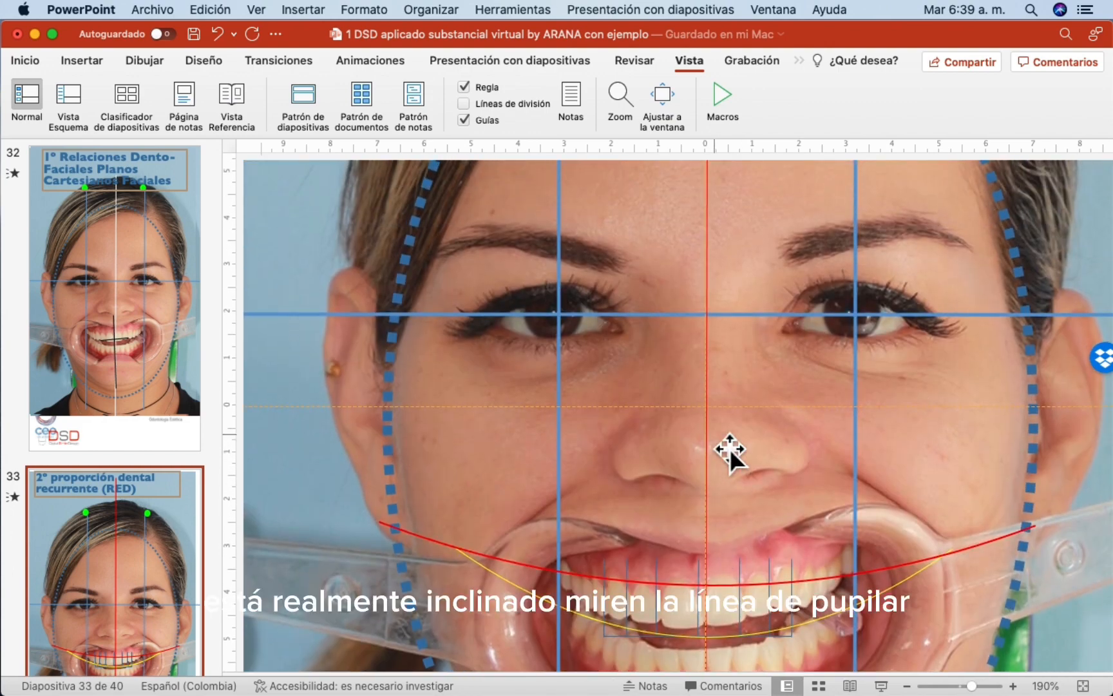
scroll(730, 448, down, 4)
scroll(730, 449, down, 7)
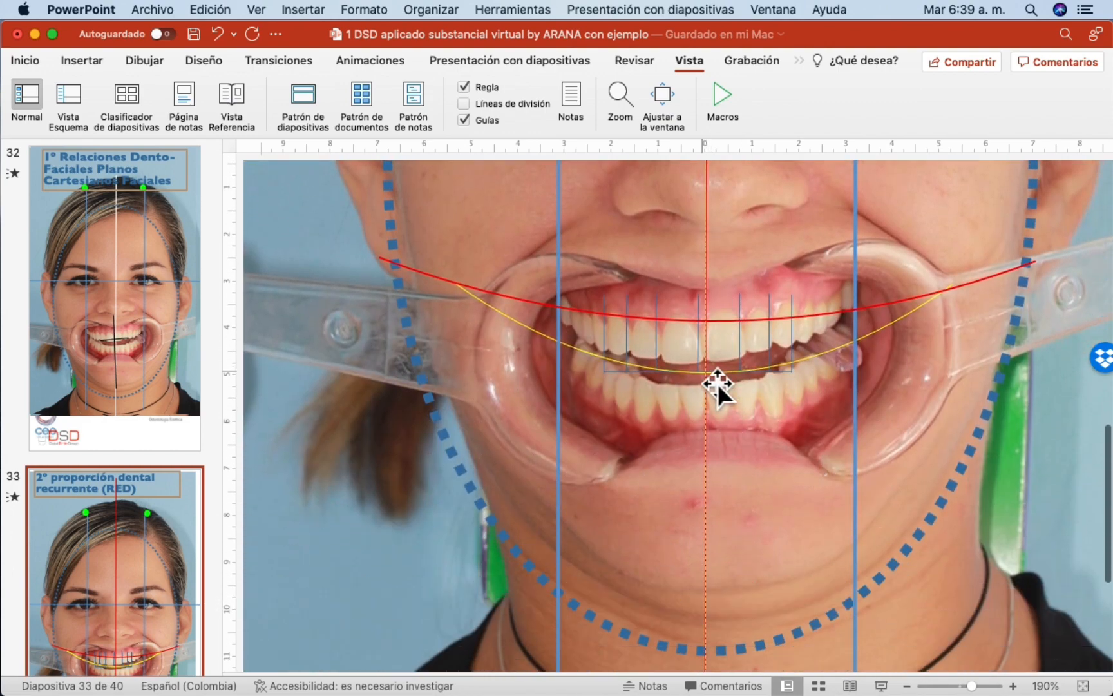
- Nudge the tooth proportion grid slightly right toward the facial midline and raise its base line to the upper central incisors' edges
click(712, 365)
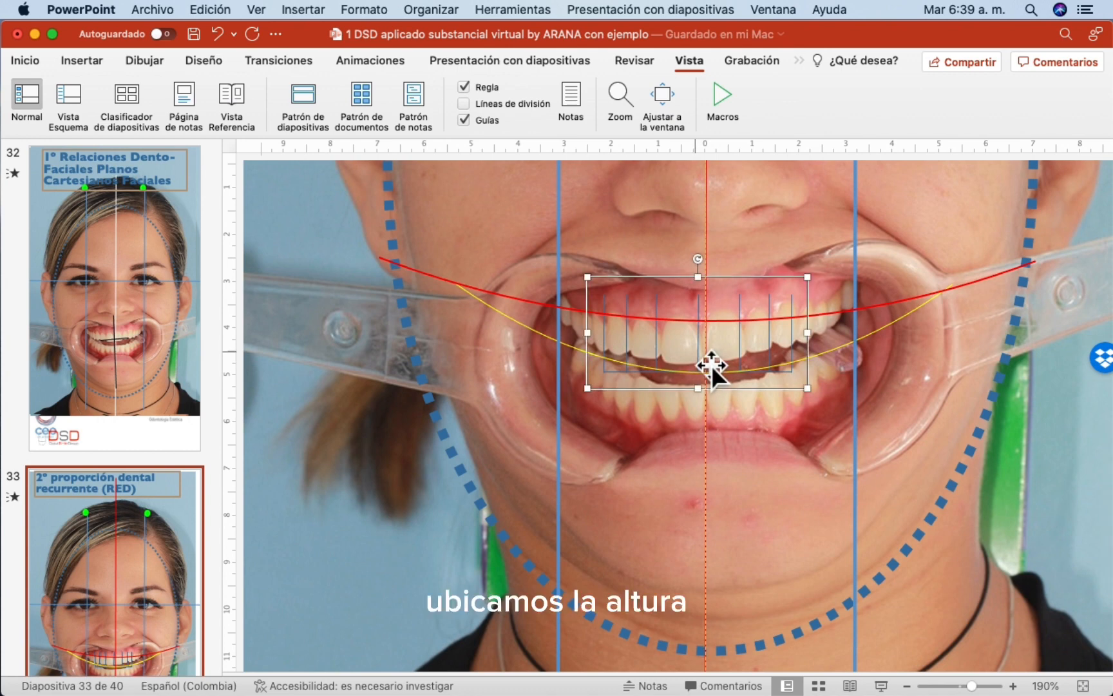
key(Right)
key(Right)
key(Right)
key(Right)
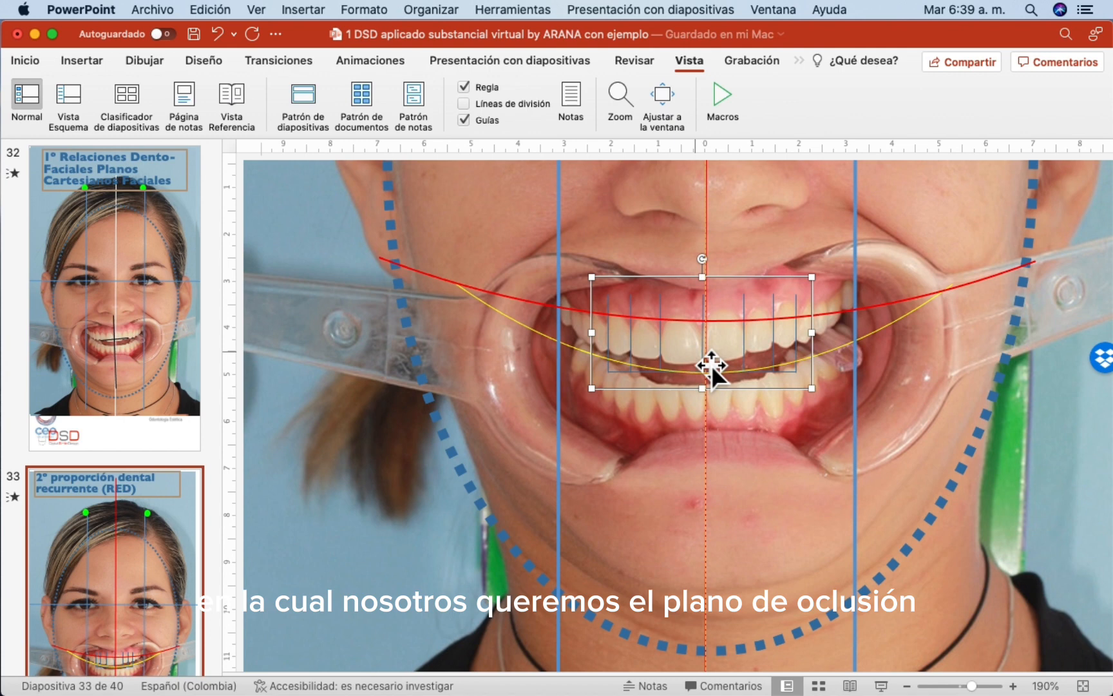
key(Up)
key(Up)
key(Up)
key(Up)
key(Up)
key(Up)
key(Up)
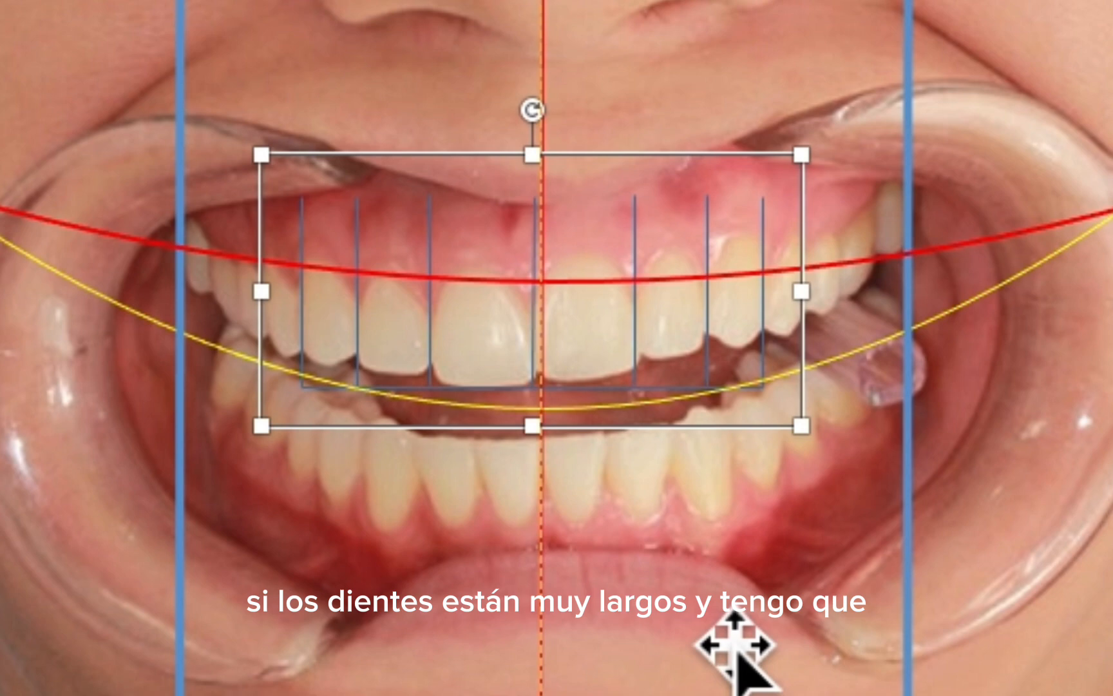
- Raise the tooth grid's base line above the upper incisors' edges to try a shorter tooth length
key(Up)
key(Up)
key(Up)
key(Up)
key(Up)
key(Up)
key(Up)
key(Up)
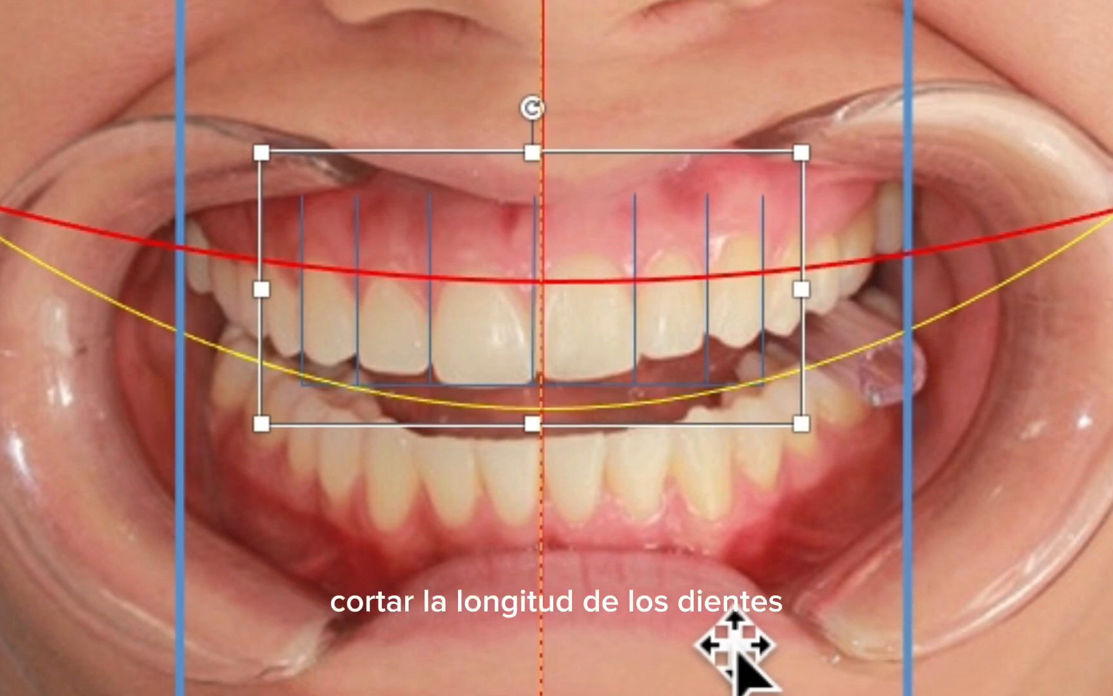
key(Up)
key(Up)
key(Up)
key(Up)
key(Up)
key(Up)
key(Up)
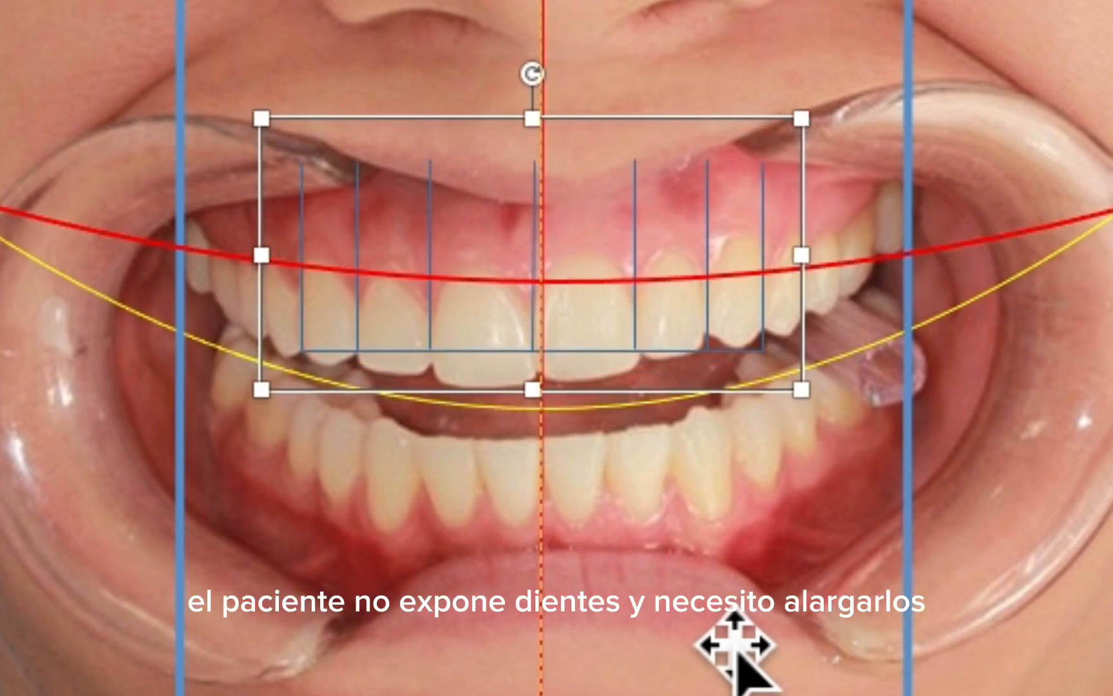
- Lower the tooth grid's base line below the upper incisors' edges, just above the lowest point of the yellow curve
key(Down)
key(Down)
key(Down)
key(Down)
key(Down)
key(Down)
key(Down)
key(Down)
key(Down)
key(Down)
key(Down)
key(Down)
key(Down)
key(Down)
key(Down)
key(Down)
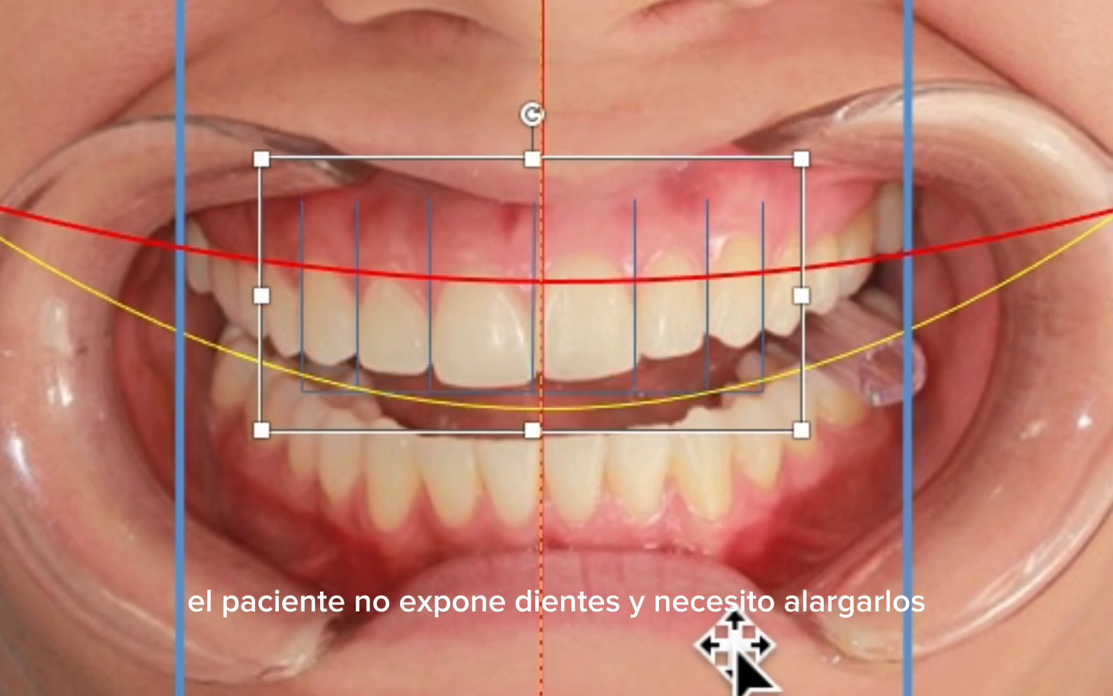
key(Down)
key(Down)
key(Down)
key(Down)
key(Down)
key(Down)
key(Down)
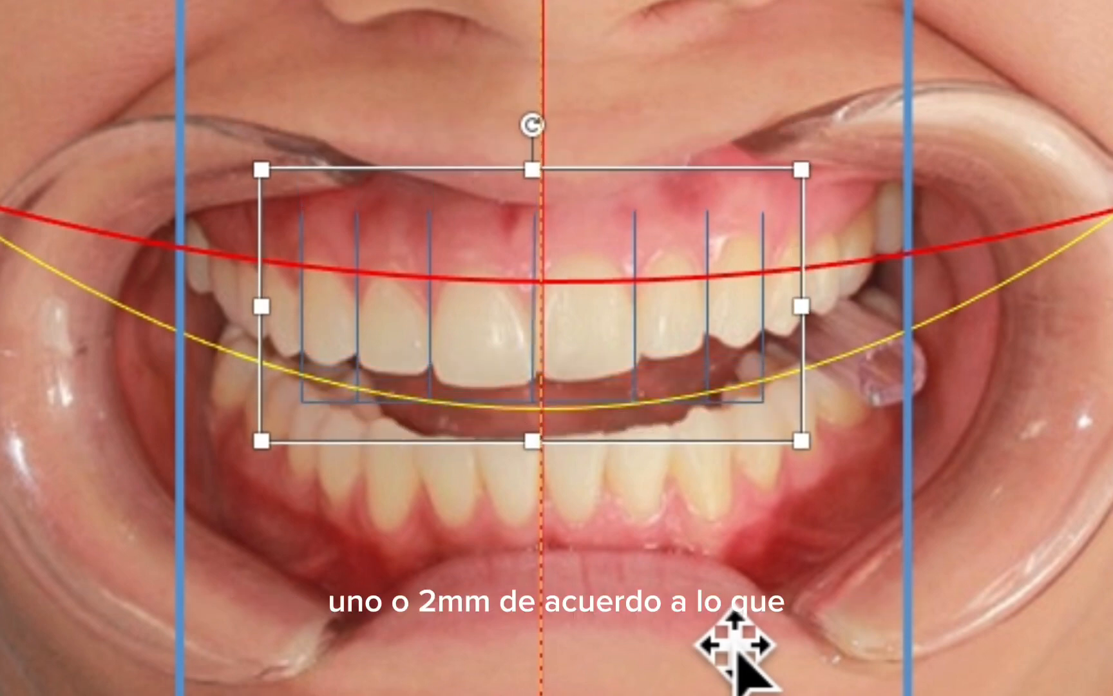
- Raise the tooth grid's base line from near the yellow curve's lowest point to just below the upper central incisors' edges
key(Up)
key(Up)
key(Up)
key(Up)
key(Up)
key(Up)
key(Up)
key(Up)
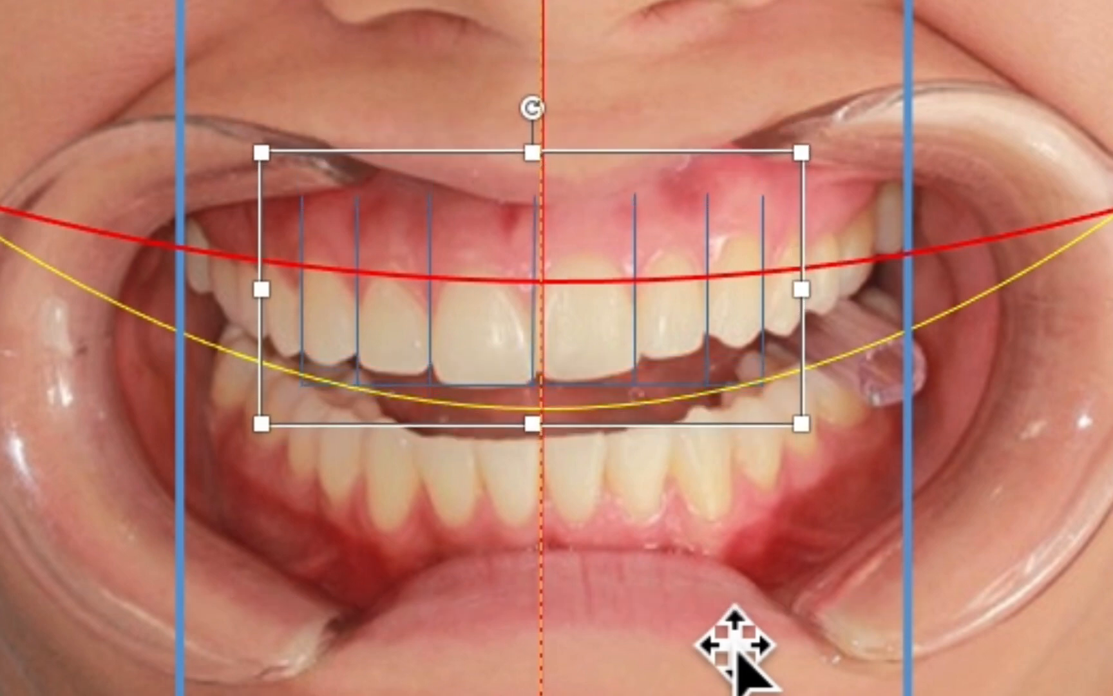
key(Down)
key(Down)
key(Down)
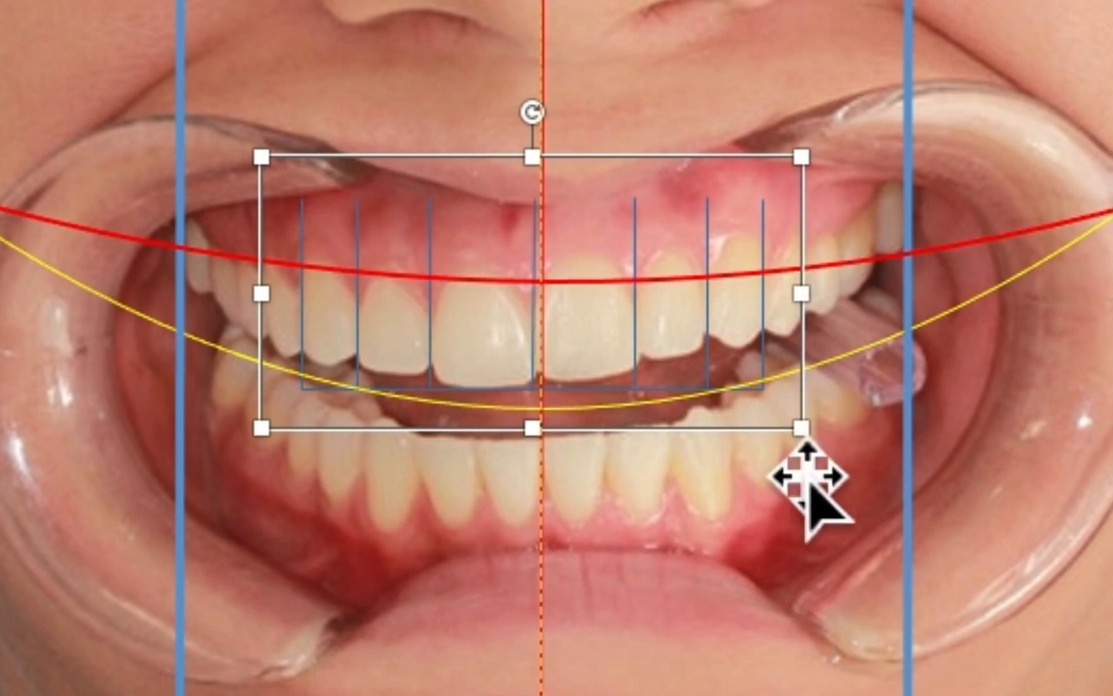
- Raise the yellow occlusal plane curve until its lowest point meets the tooth grid's base line
click(982, 329)
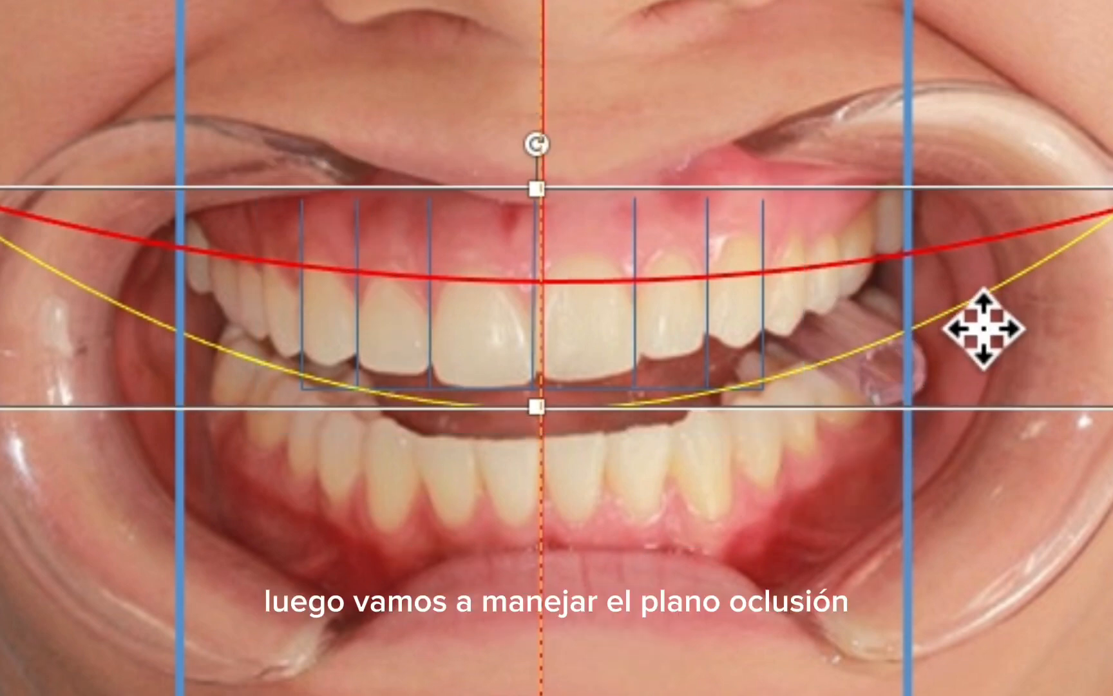
key(Up)
key(Up)
key(Up)
key(Up)
key(Up)
key(Up)
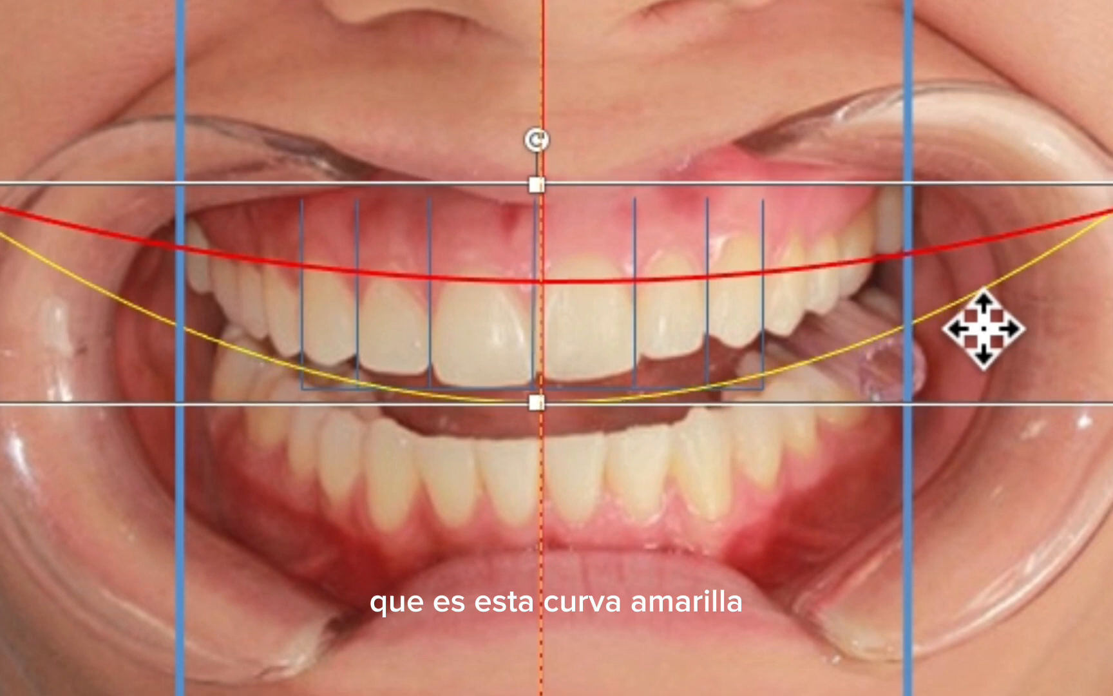
key(Up)
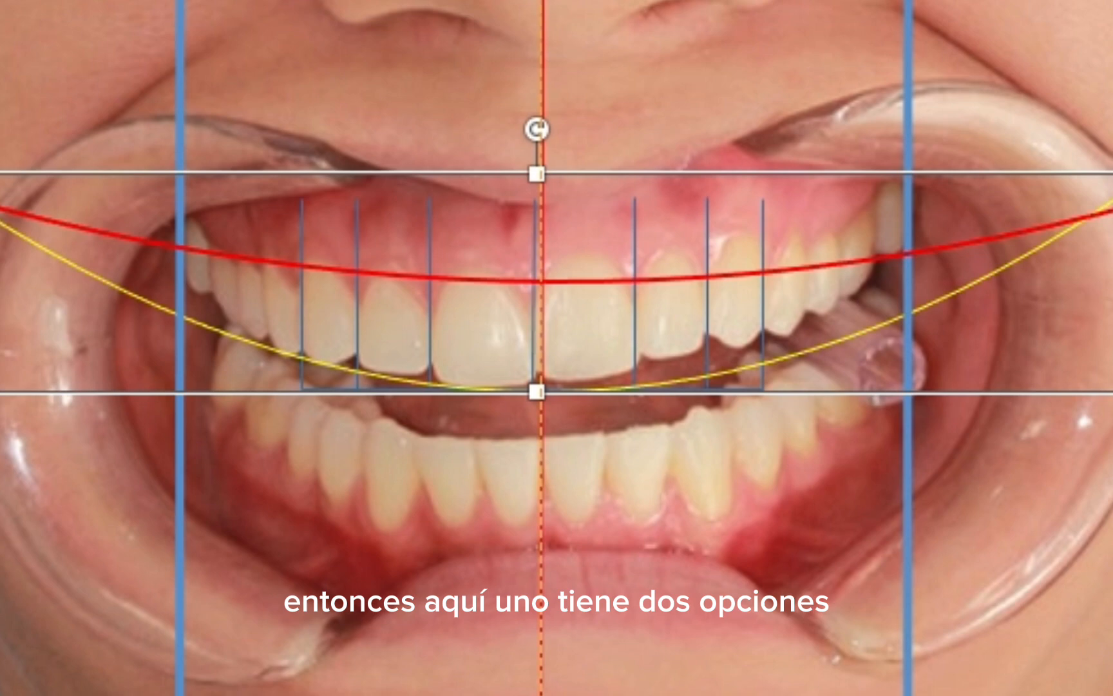
- Try the yellow occlusal plane curve higher, crossing the upper central incisors well above their edges
key(Up)
key(Up)
key(Up)
key(Up)
key(Up)
key(Up)
key(Up)
key(Up)
key(Up)
key(Up)
key(Up)
key(Up)
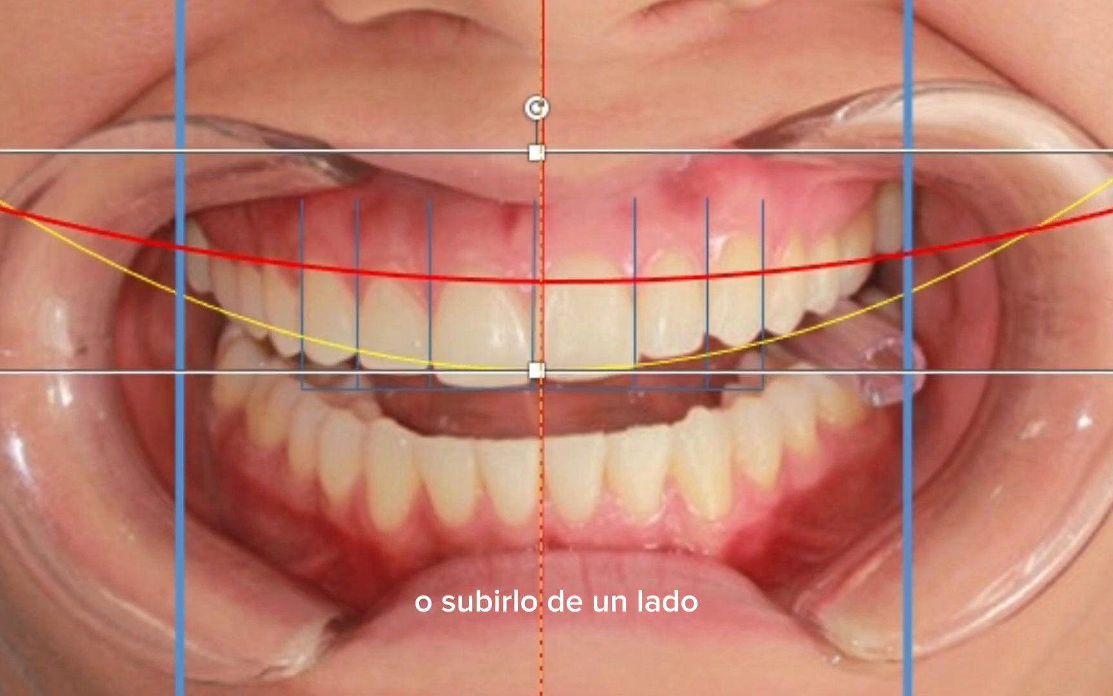
key(Up)
key(Up)
key(Up)
key(Up)
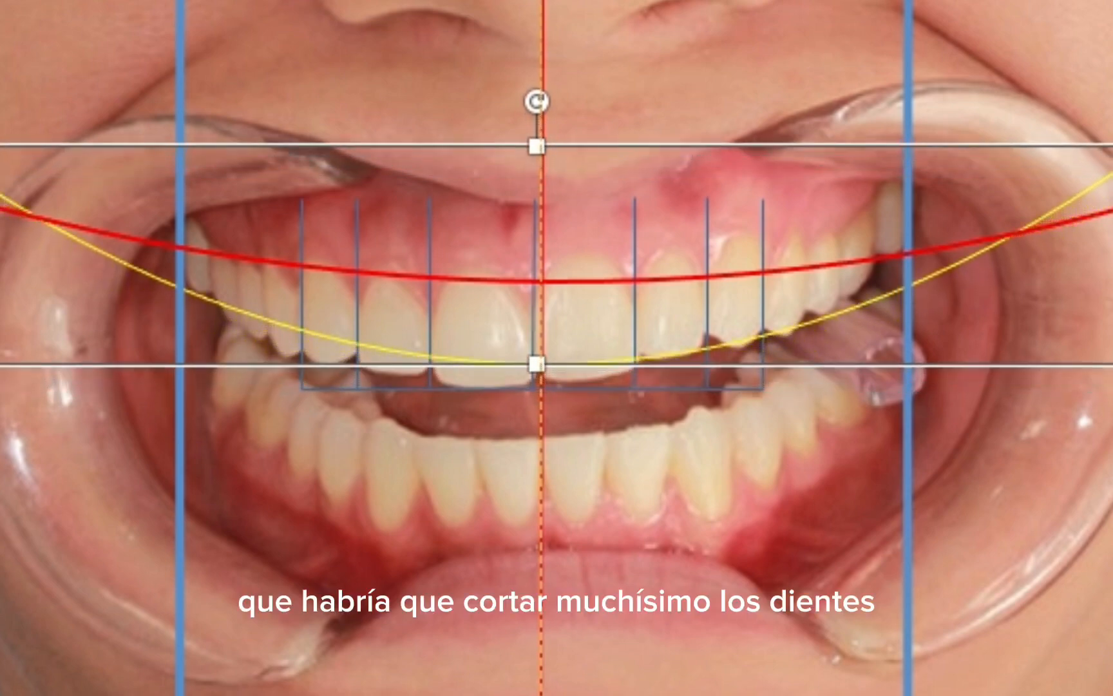
- Lower the yellow occlusal plane curve to the upper central incisors' edges, about level with the tooth grid's base line
key(Down)
key(Down)
key(Down)
key(Down)
key(Down)
key(Down)
key(Down)
key(Down)
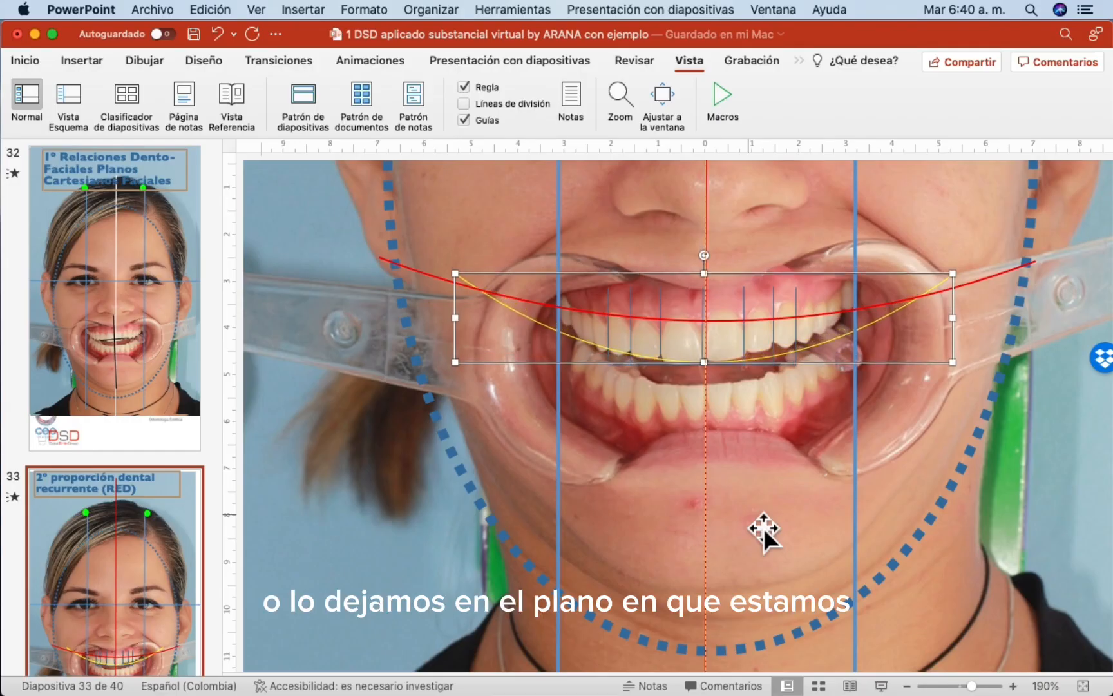
key(Down)
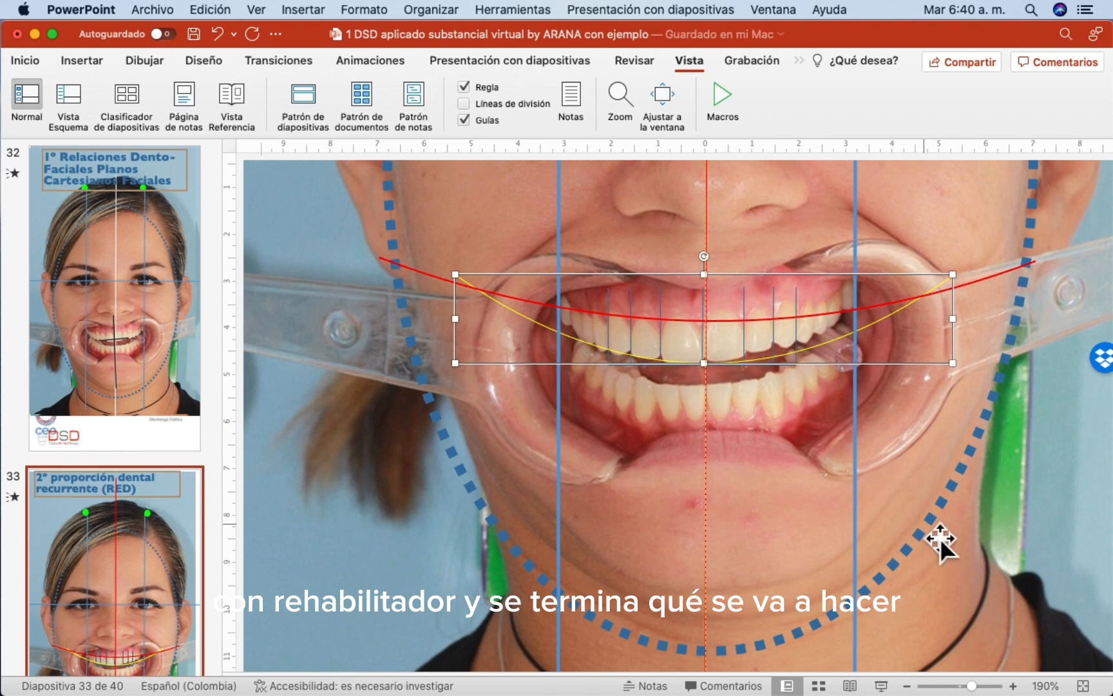
- Raise the red gingival curve slightly and stretch its ends upward in two stages to deepen its curvature
click(996, 288)
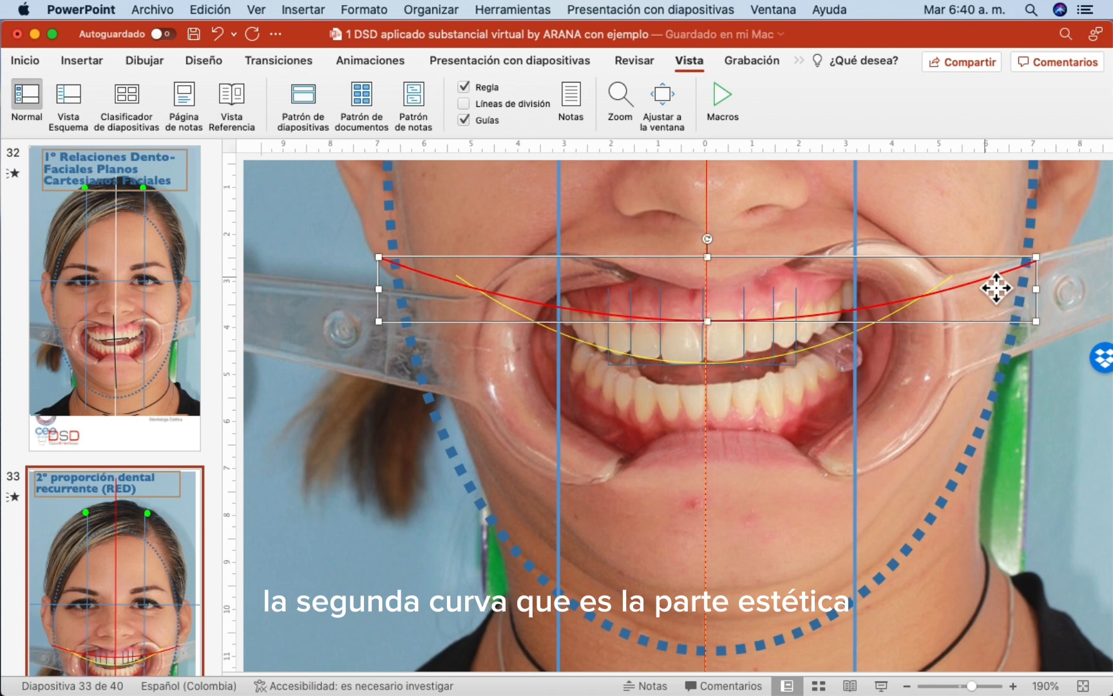
key(Up)
key(Up)
key(Up)
key(Up)
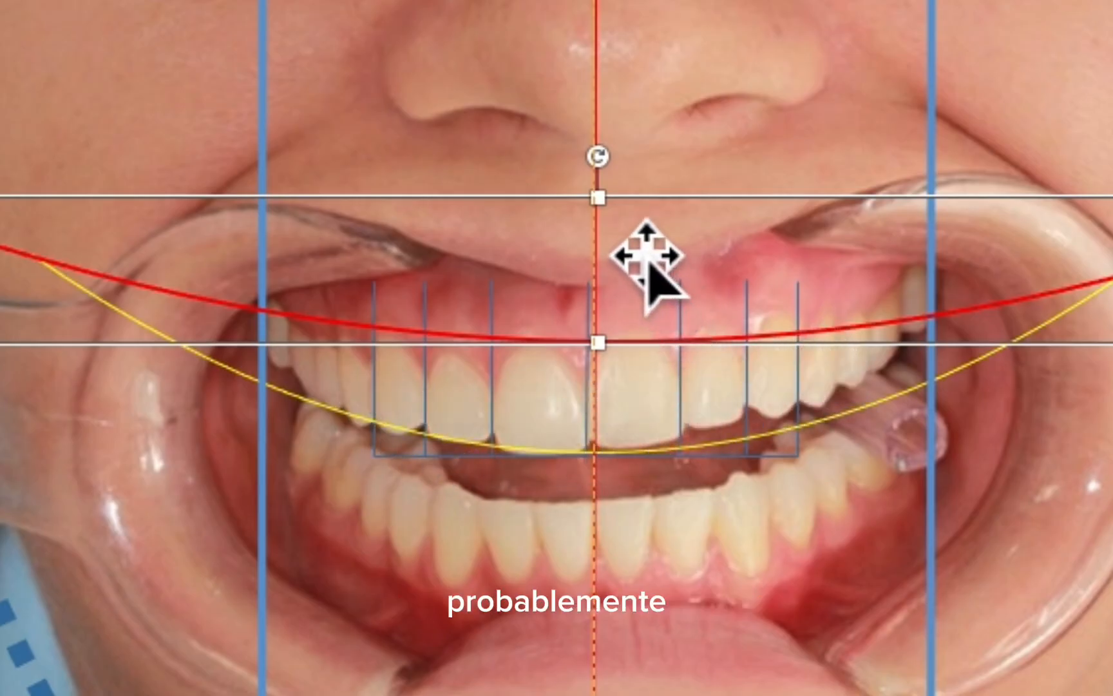
drag(626, 230, 598, 153)
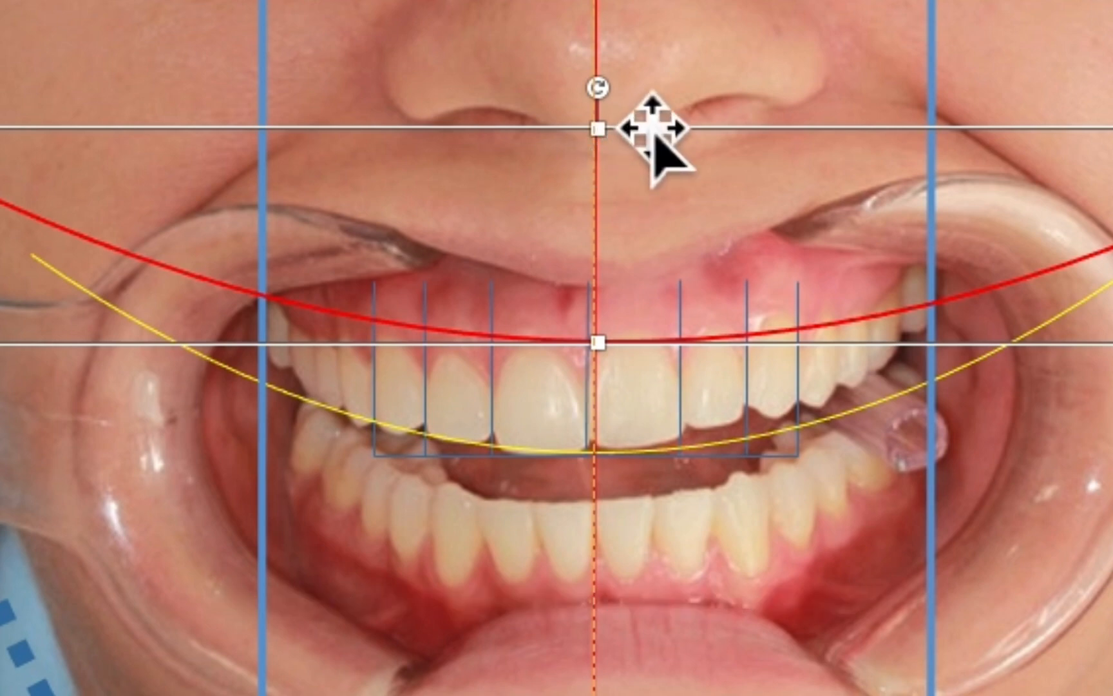
drag(629, 168, 614, 100)
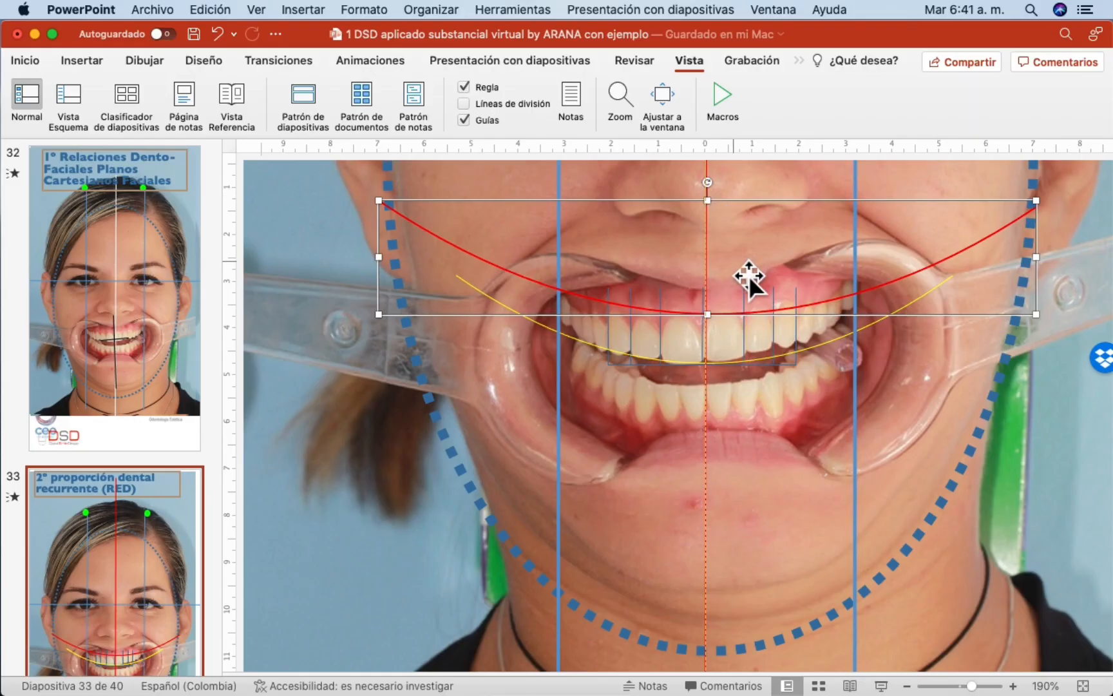
- Nudge the deepened red curve up to the gum margin of the upper central incisors and deselect it
key(Up)
key(Up)
key(Up)
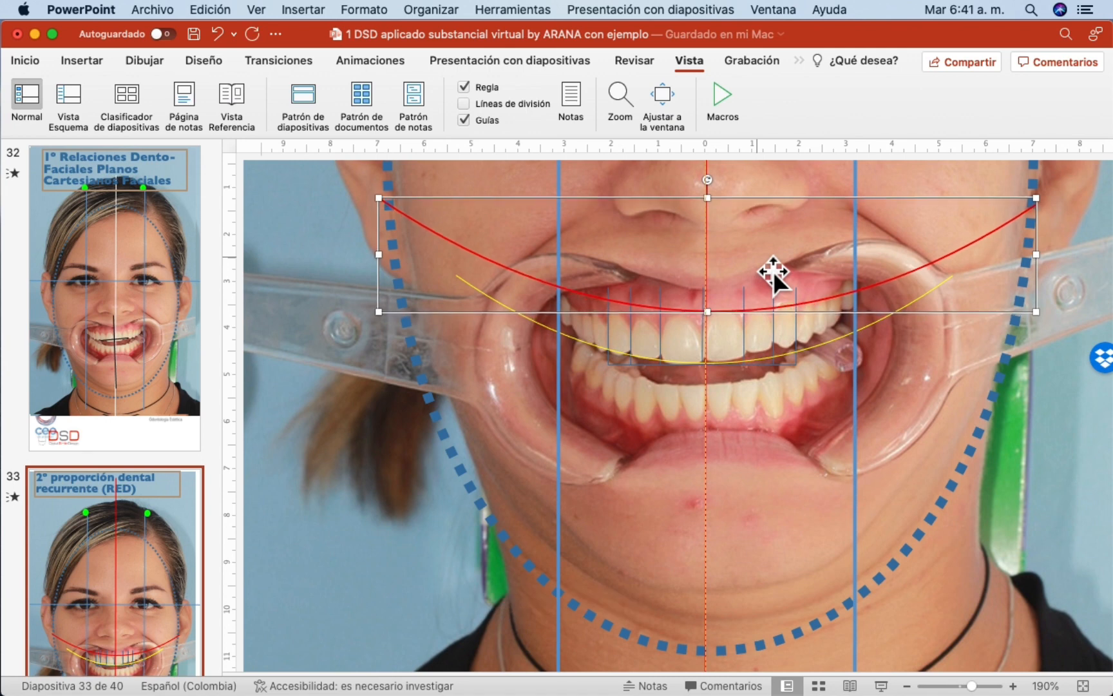
key(Up)
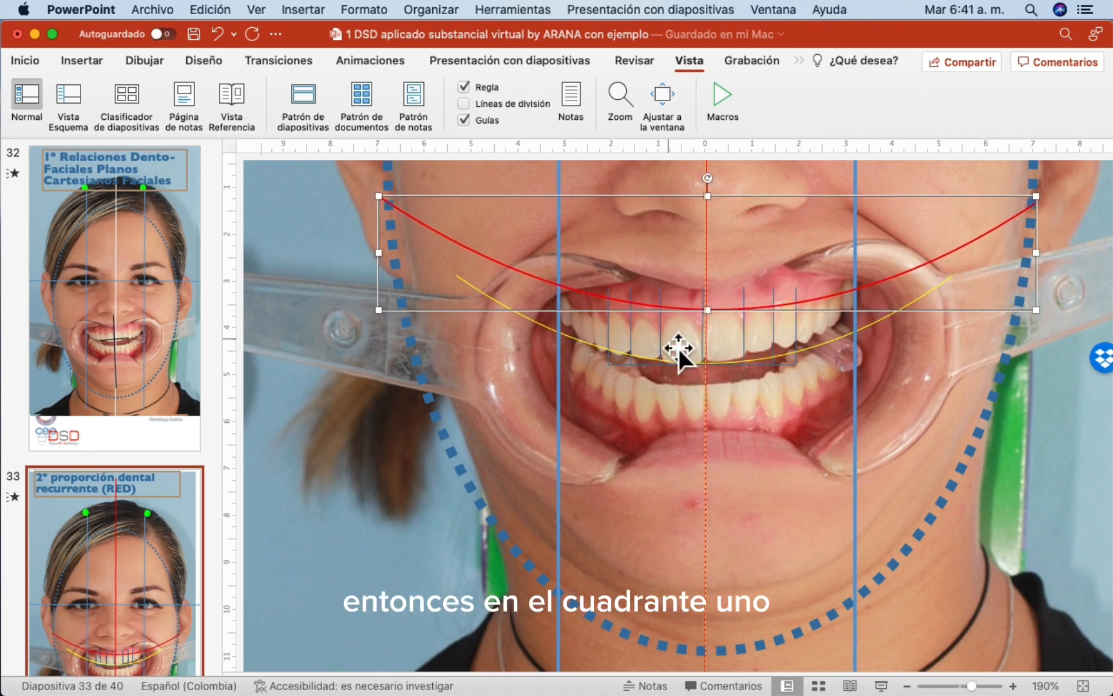
click(424, 428)
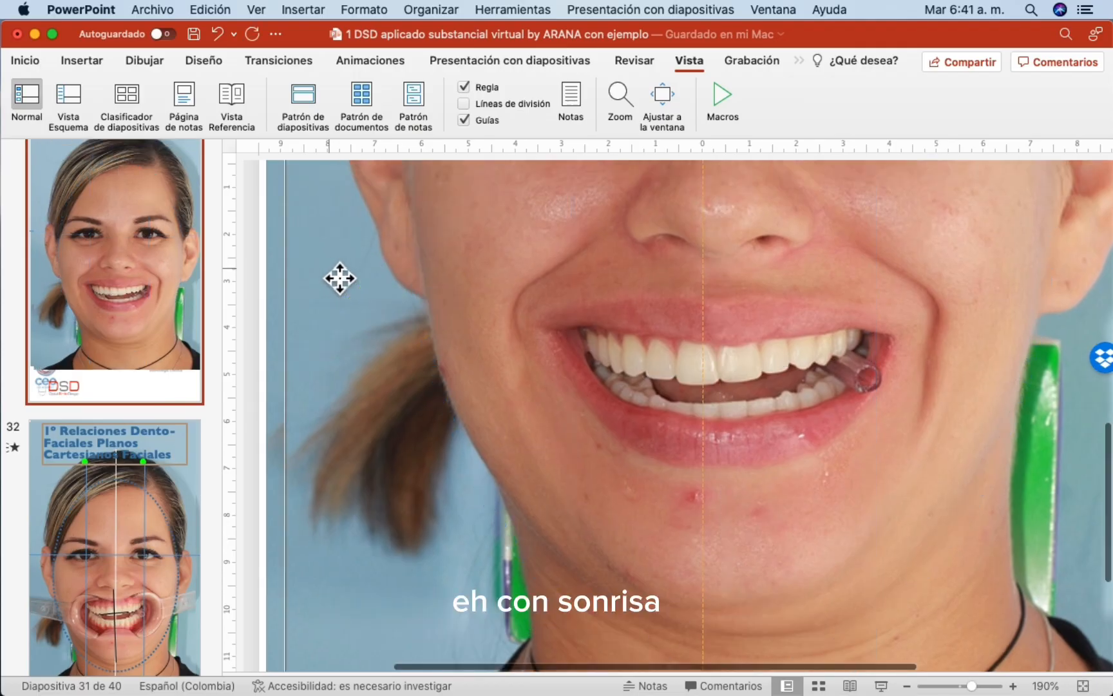
- Copy the smile photo on slide 31 and paste it onto the empty RED template on slide 34
right_click(344, 281)
click(378, 240)
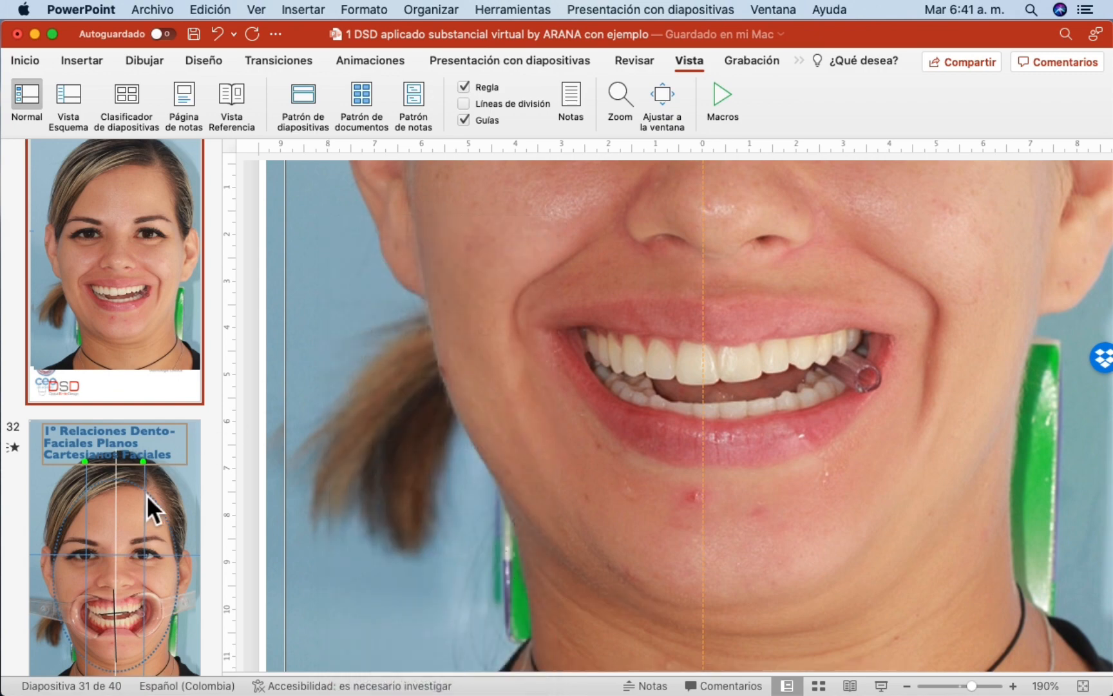
scroll(147, 496, down, 10)
click(53, 366)
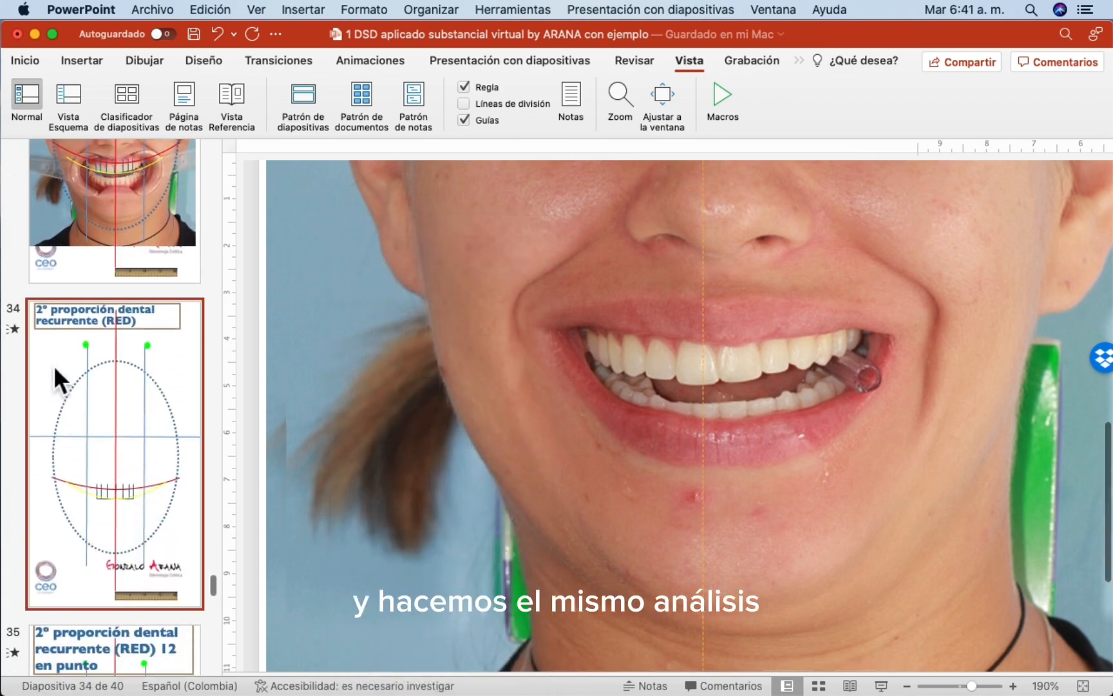
right_click(298, 291)
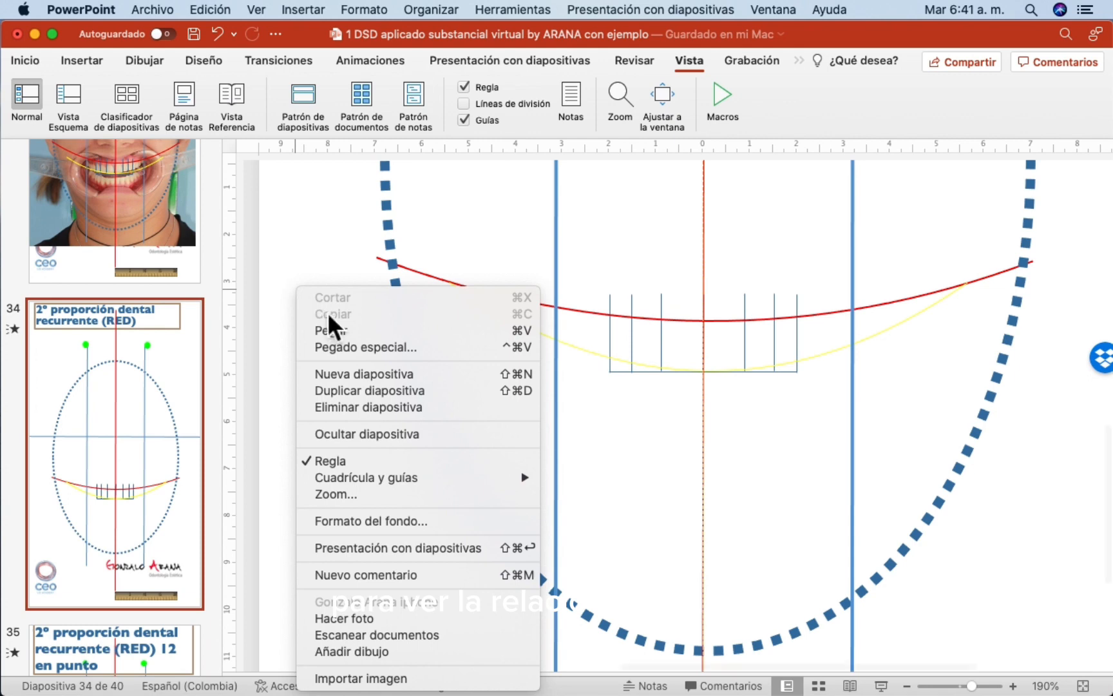
click(332, 331)
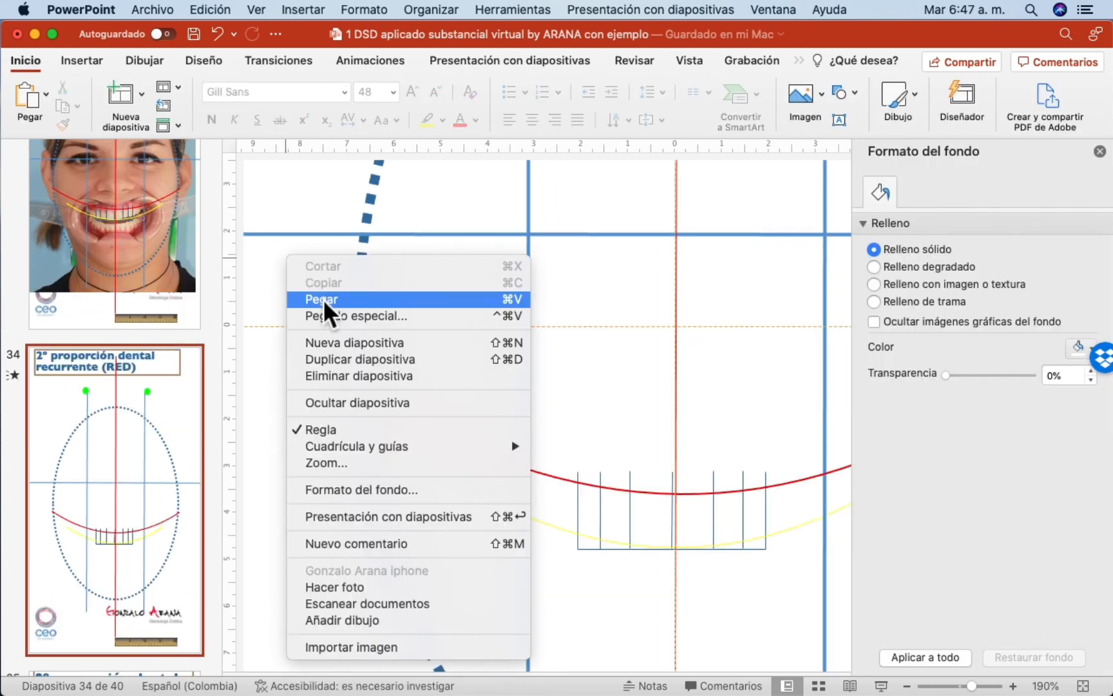
click(322, 300)
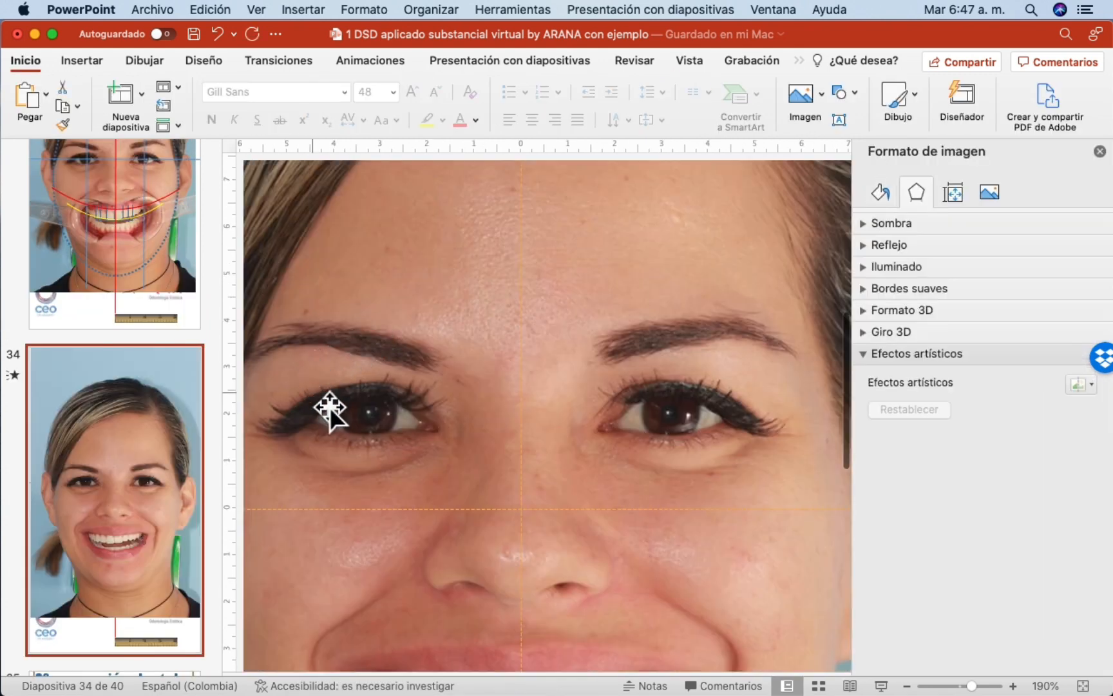
- Send the pasted smile photo to the back, behind the RED template lines on slide 34
right_click(402, 217)
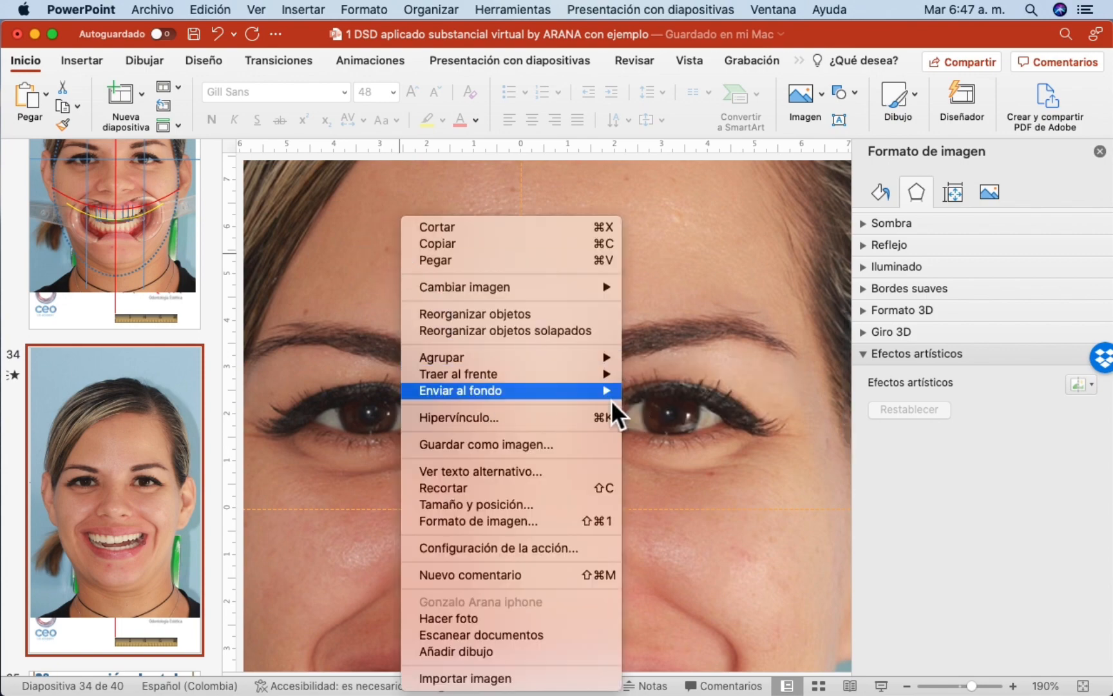
mouse_move(613, 391)
click(650, 395)
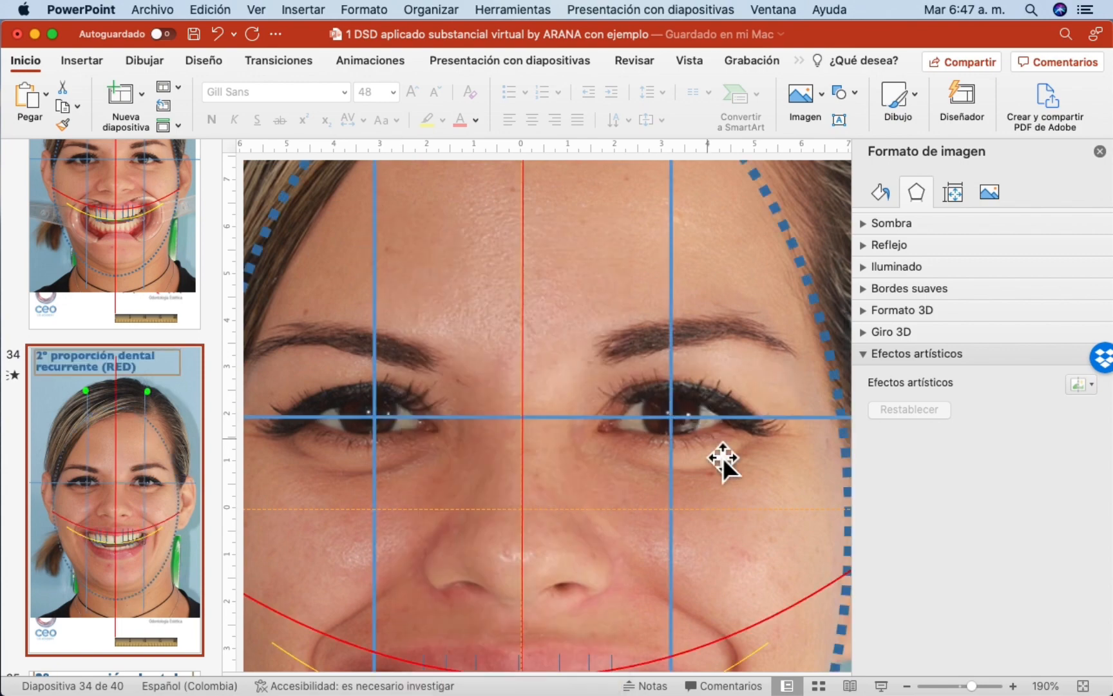
- Examine the occlusal plane in the smile photo on slide 34 against the template curves and compare it with the retractor photo on slide 33
scroll(719, 472, down, 5)
scroll(716, 488, down, 1)
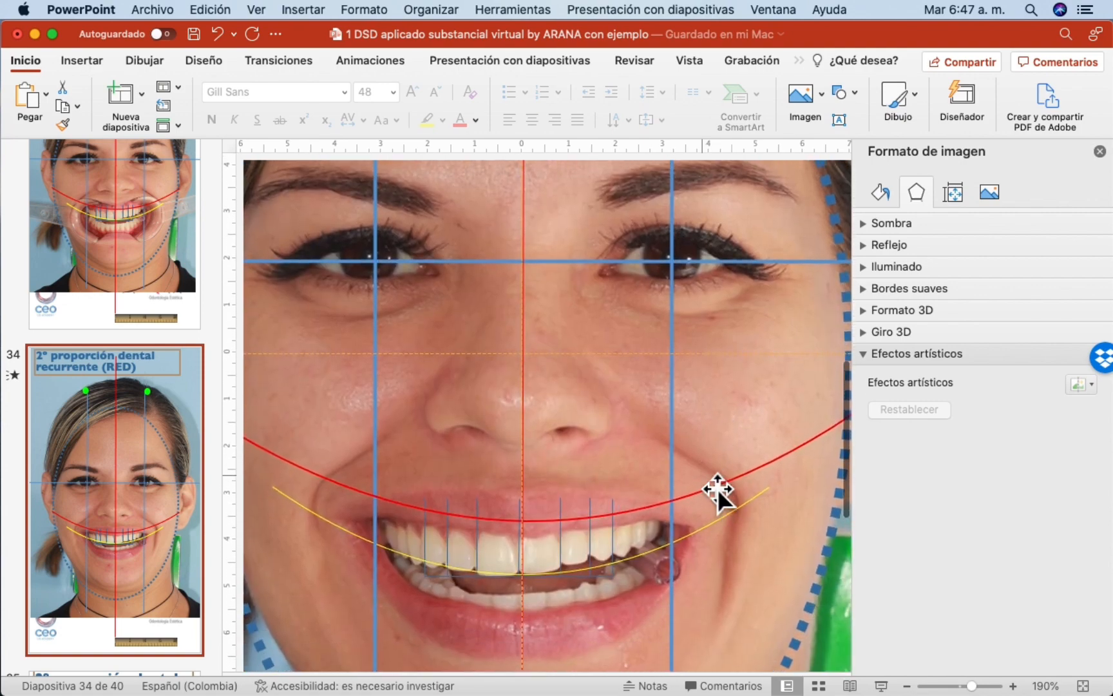
scroll(717, 490, down, 5)
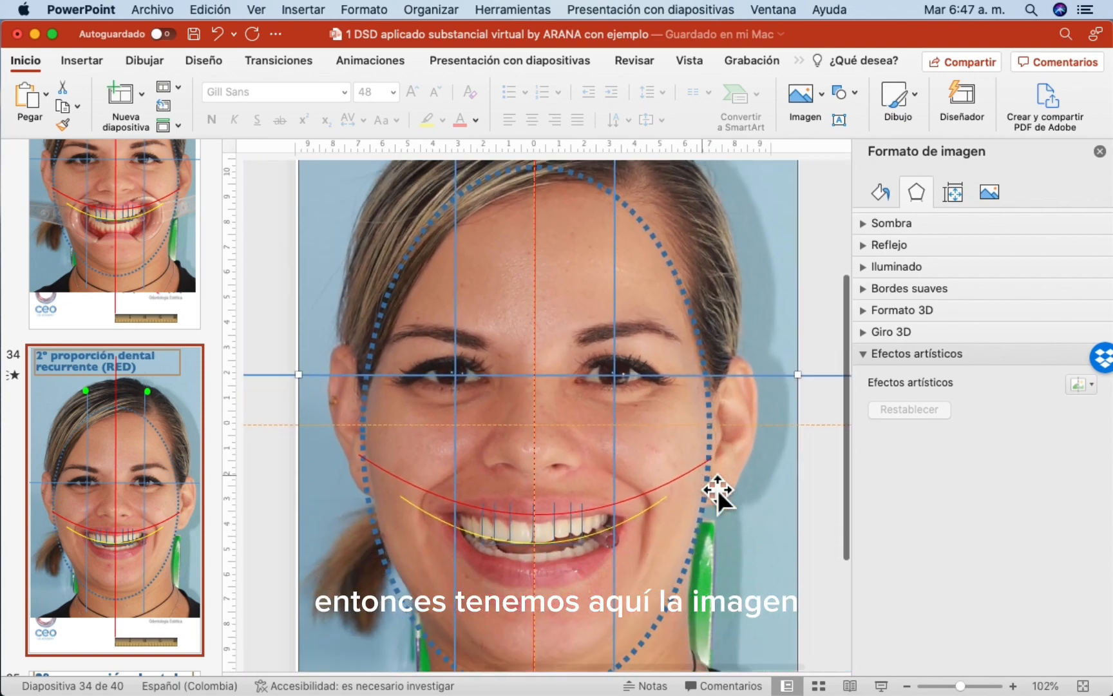
scroll(717, 490, down, 1)
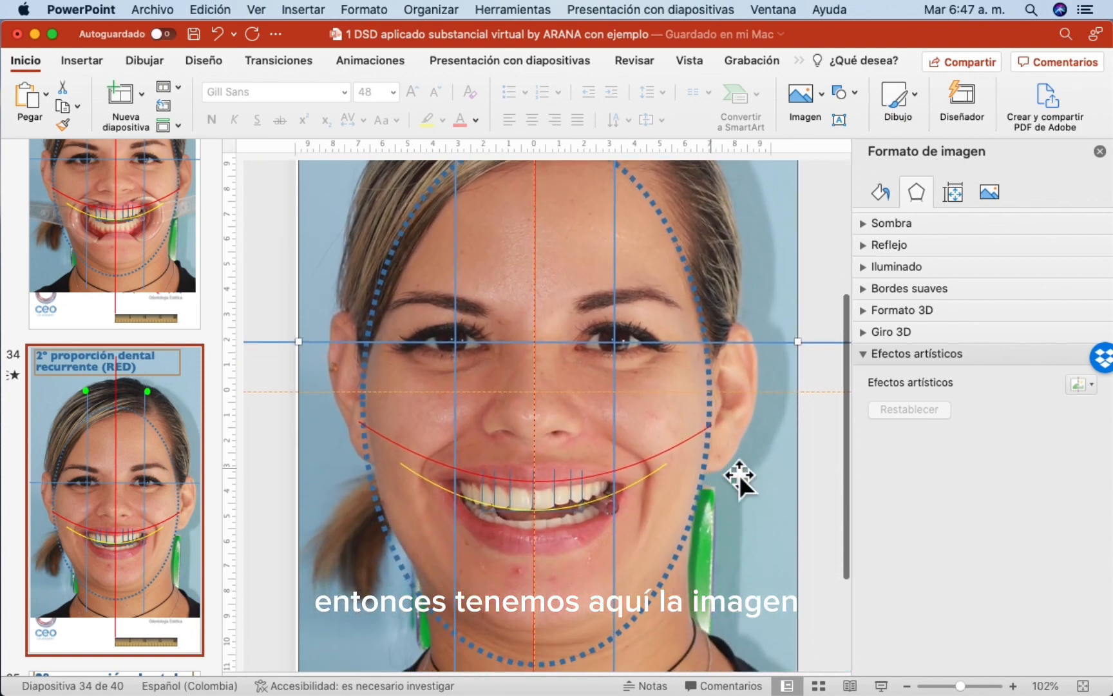
click(1099, 152)
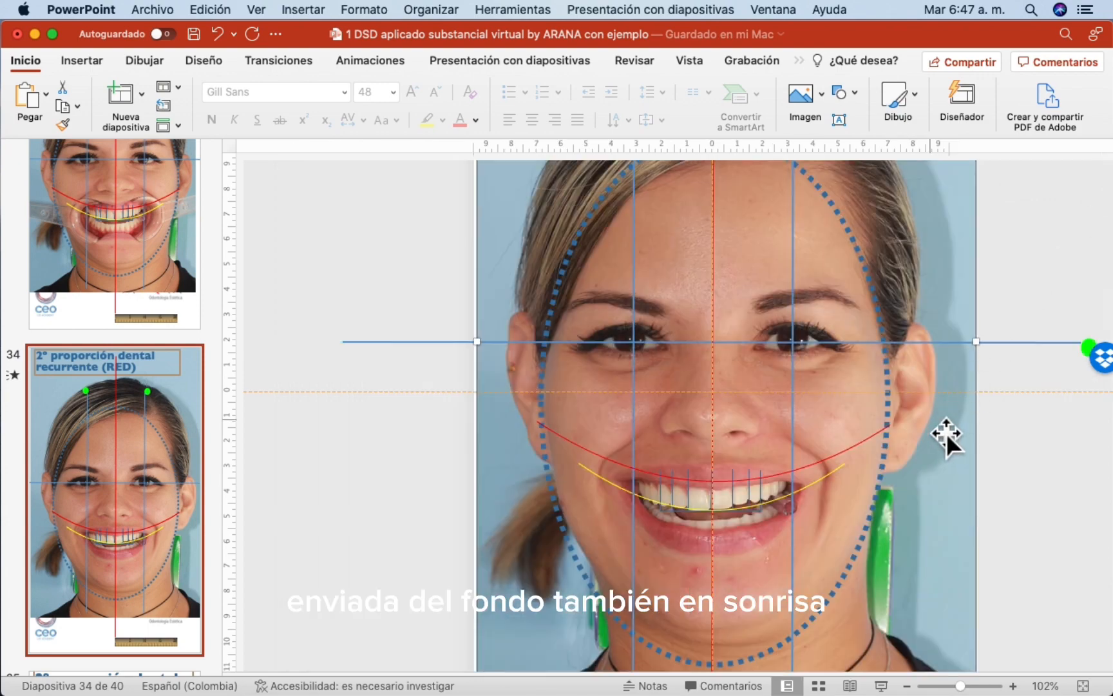
scroll(946, 433, up, 3)
scroll(947, 432, down, 4)
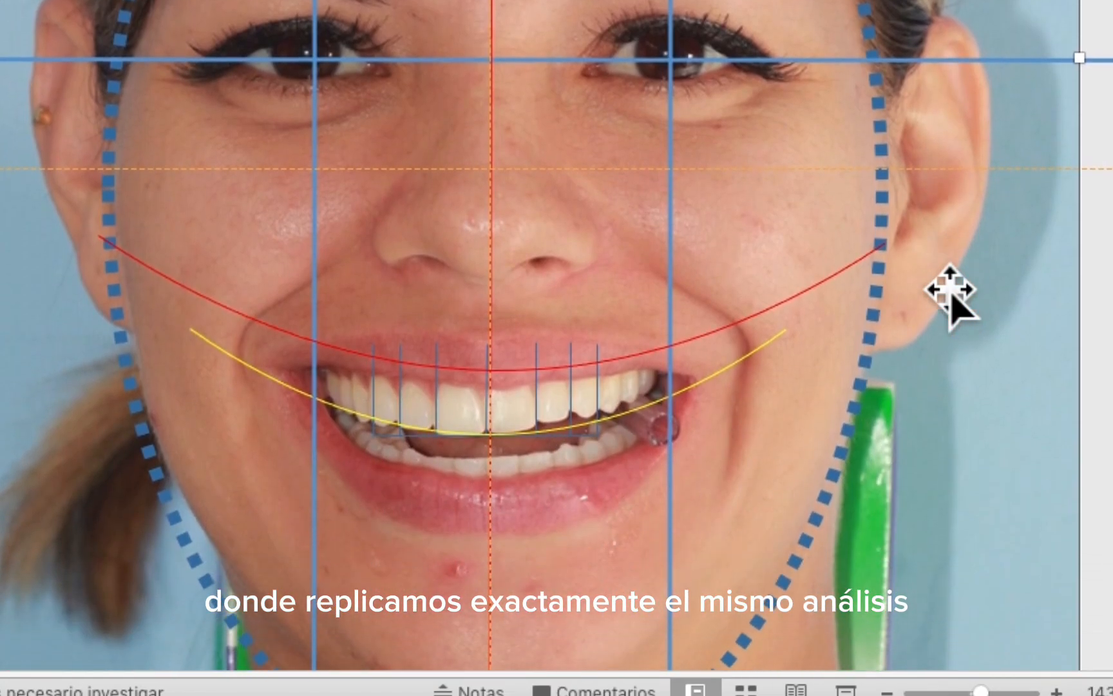
scroll(951, 295, down, 5)
scroll(951, 295, down, 3)
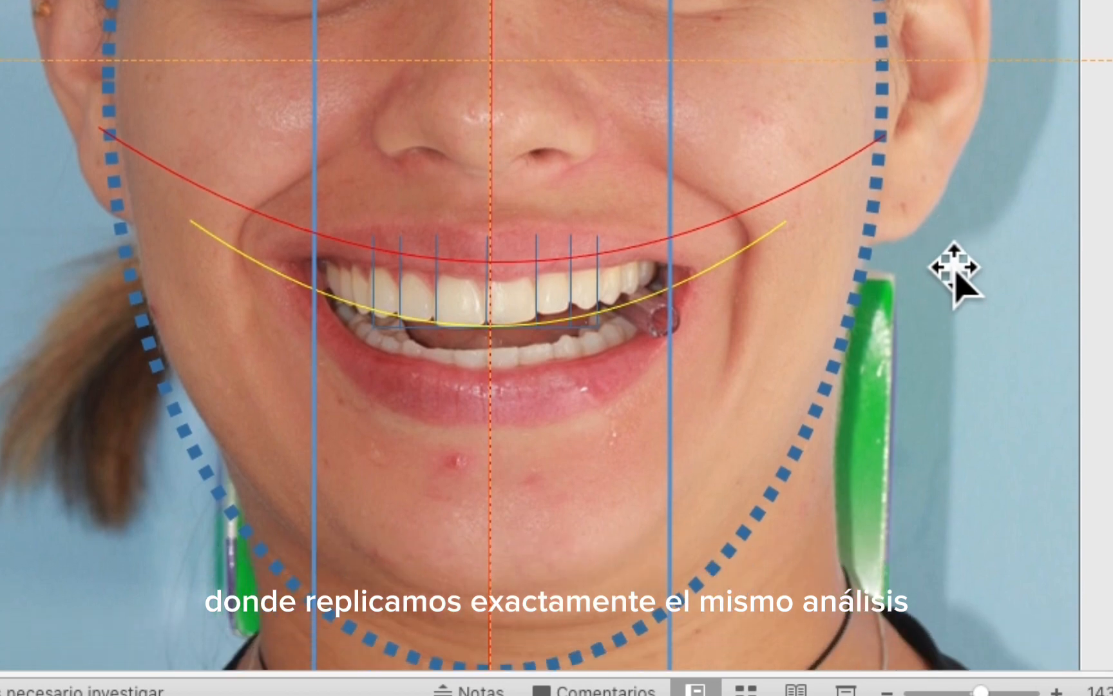
scroll(953, 267, up, 15)
scroll(957, 251, down, 10)
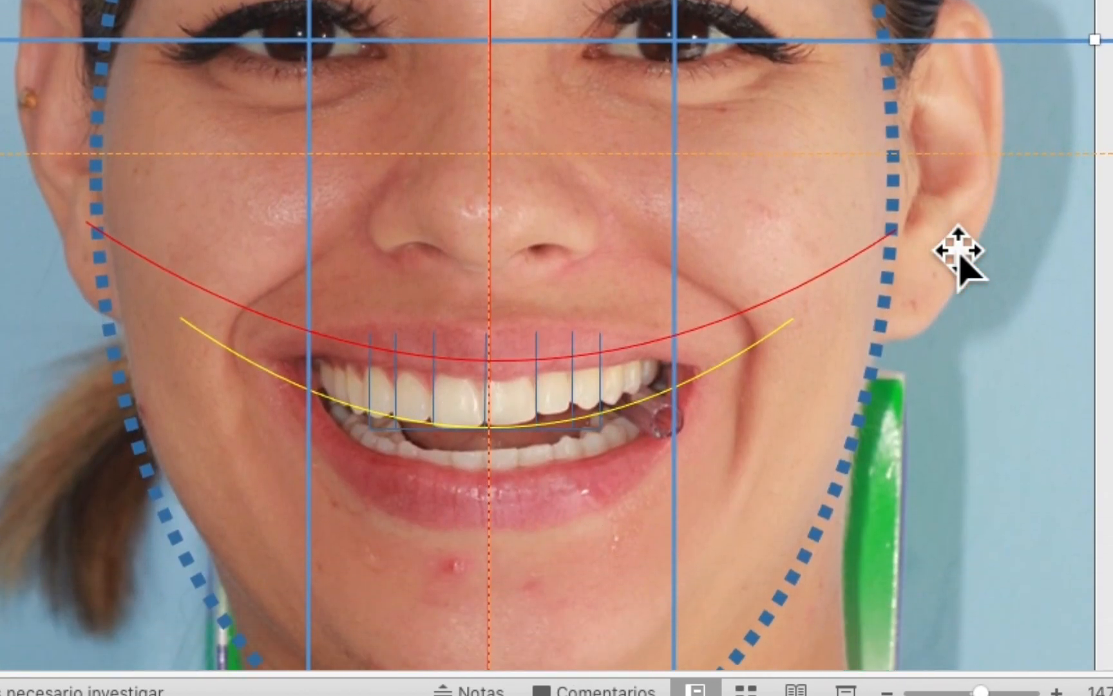
scroll(957, 251, down, 1)
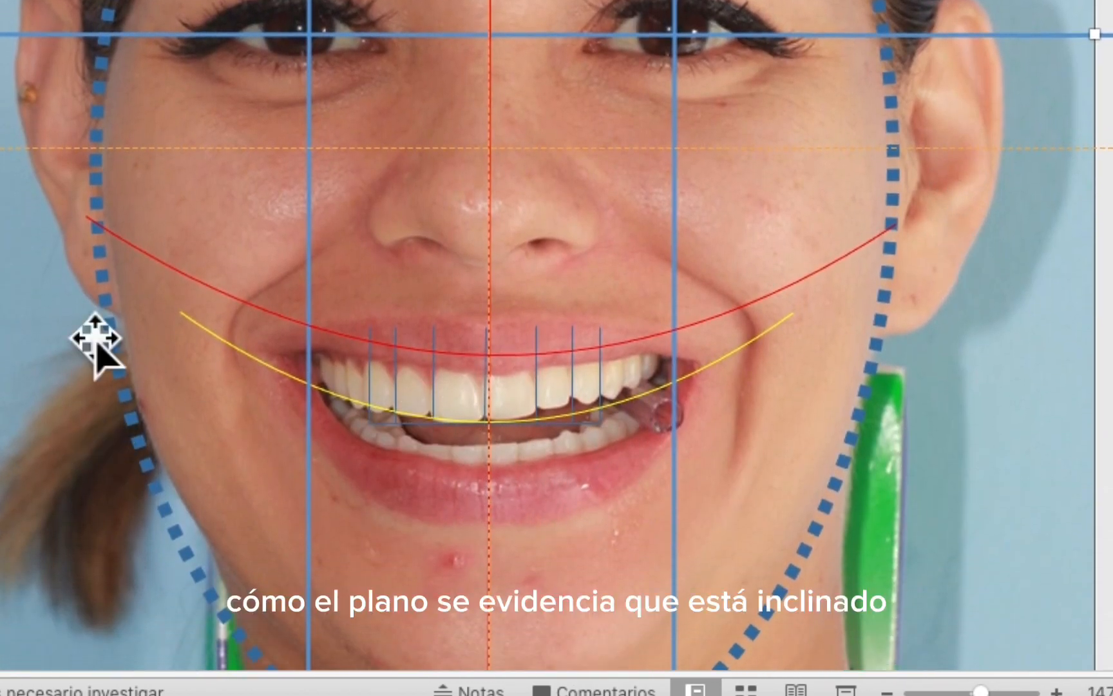
key(Page_Down)
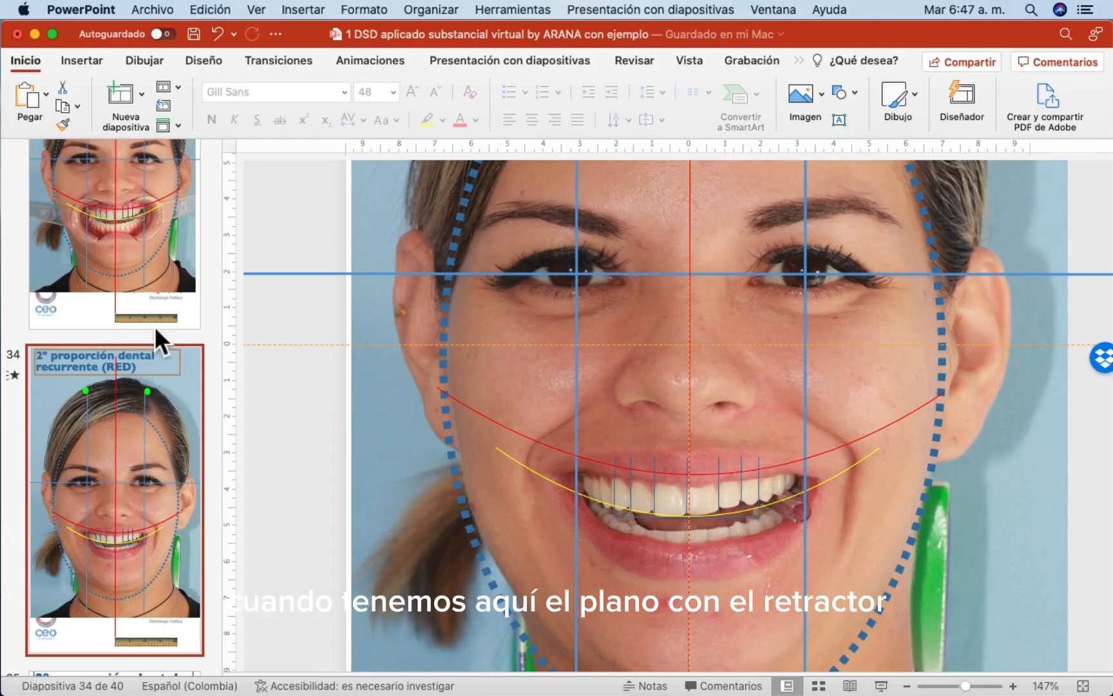
click(166, 242)
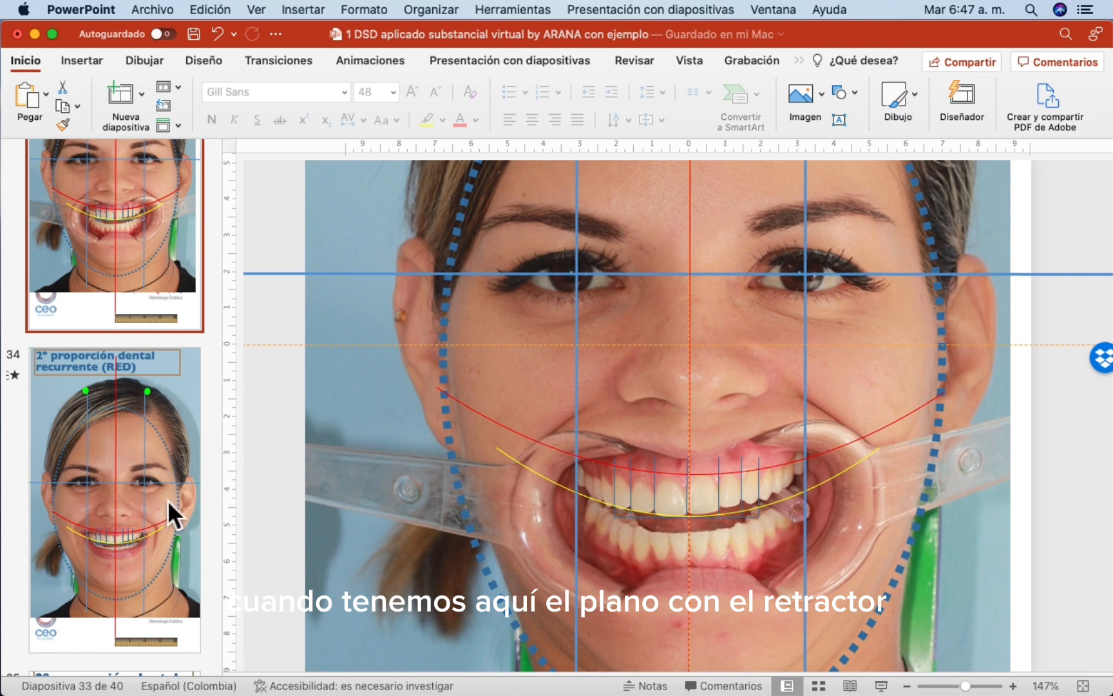
- Open the 12 o'clock RED template on slide 35
scroll(160, 527, down, 5)
scroll(161, 527, down, 1)
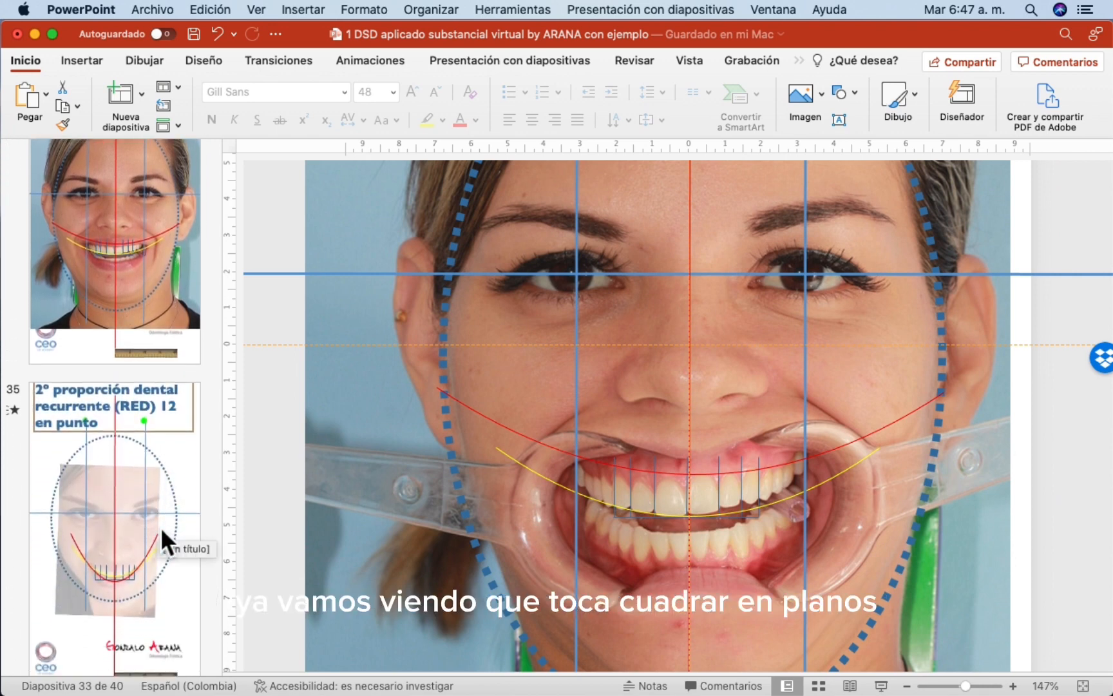
click(186, 474)
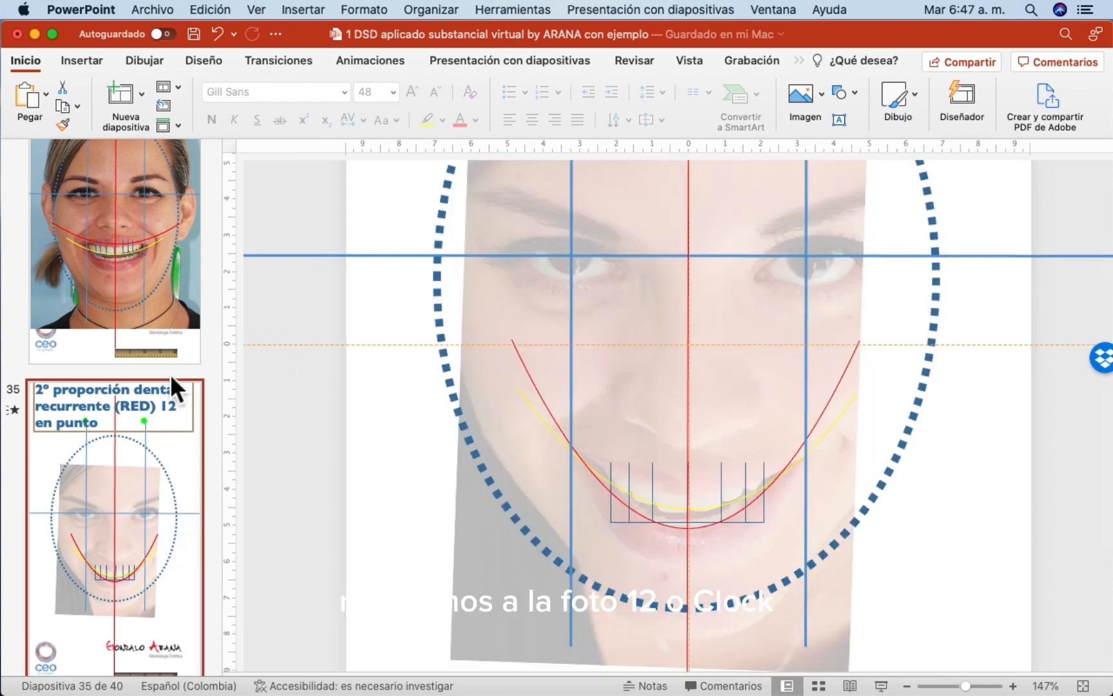
- Copy the 12 o'clock face photo from slide 5
scroll(161, 326, up, 20)
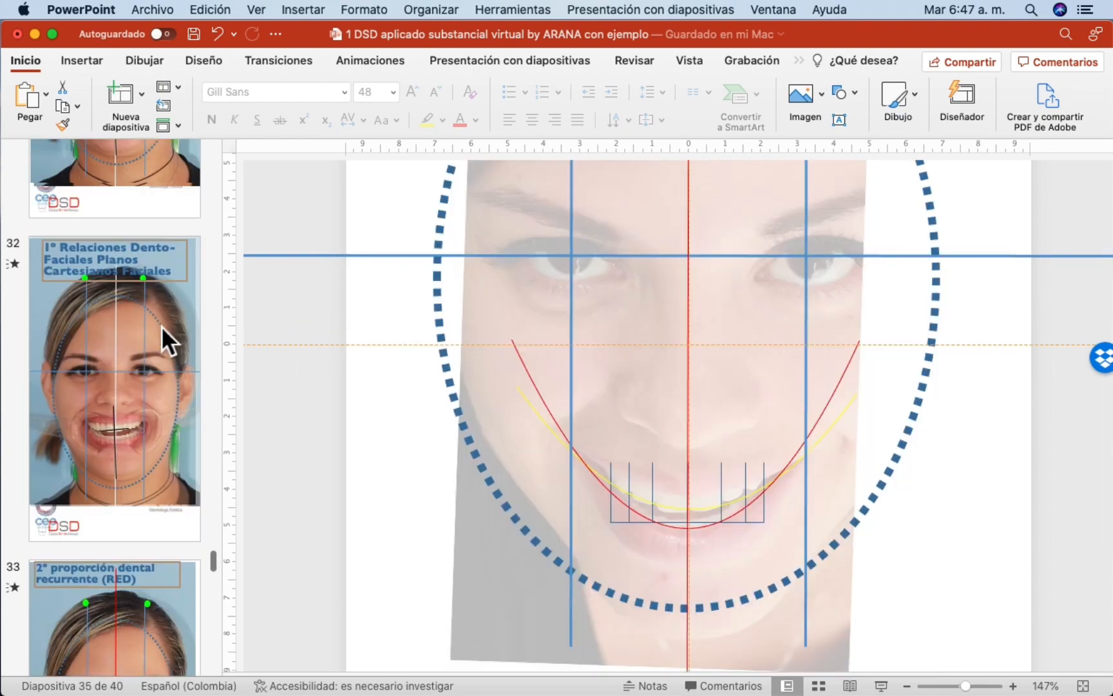
click(152, 400)
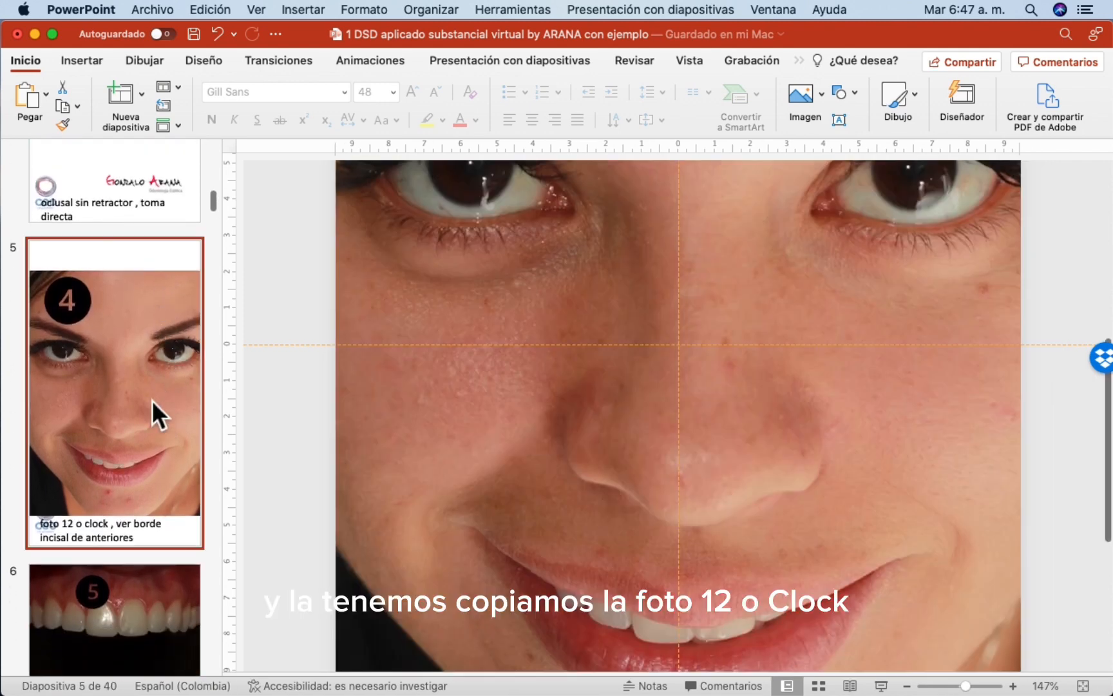
click(438, 321)
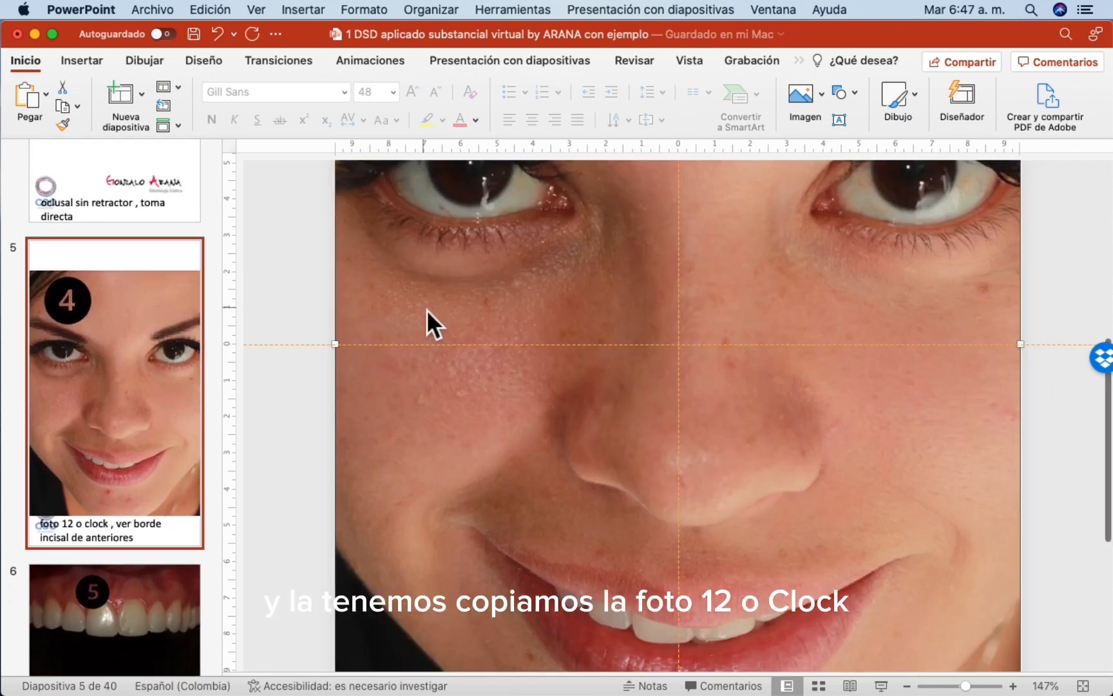
right_click(427, 310)
click(480, 247)
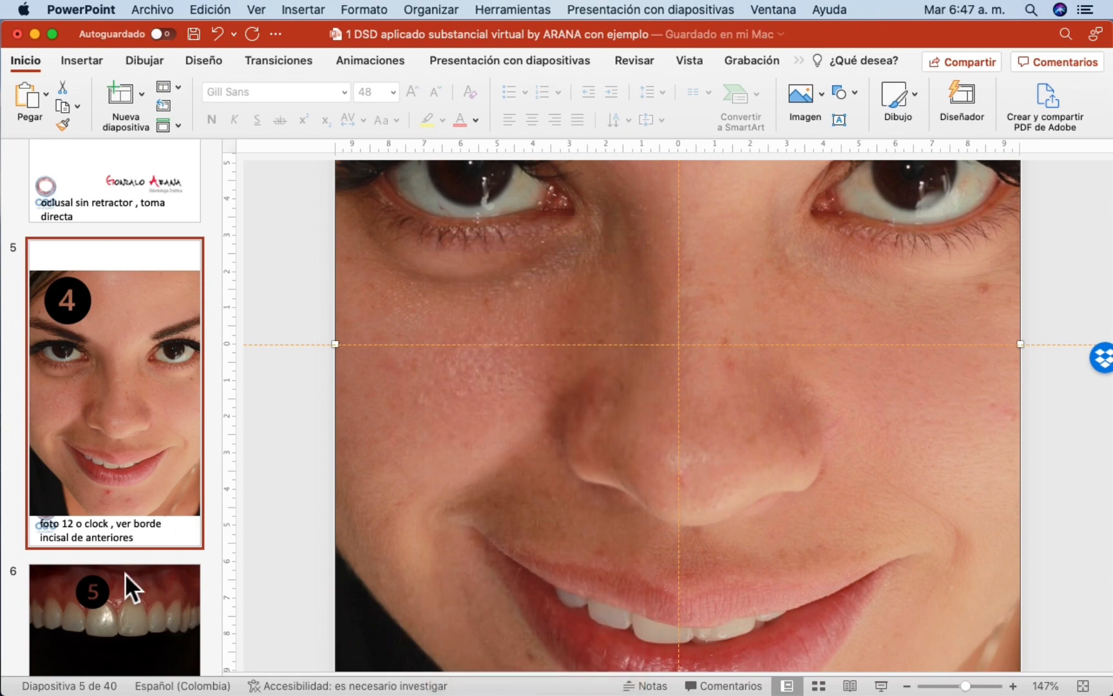
- Paste the copied 12 o'clock photo onto the 12 o'clock RED template on slide 35
scroll(125, 573, down, 20)
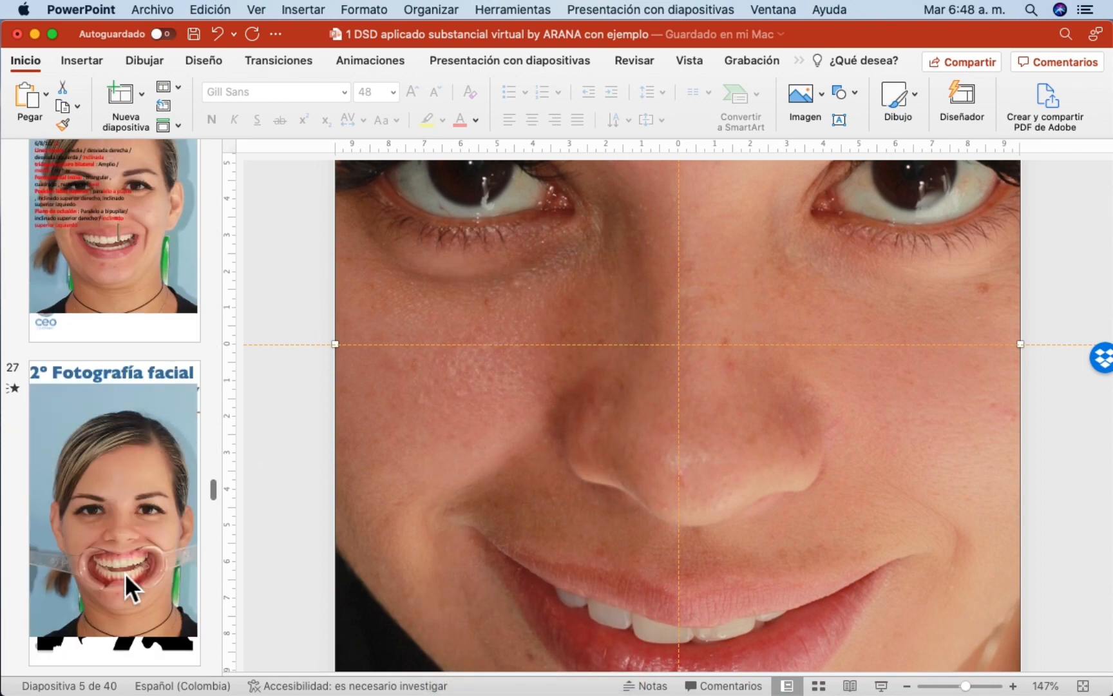
scroll(126, 573, down, 20)
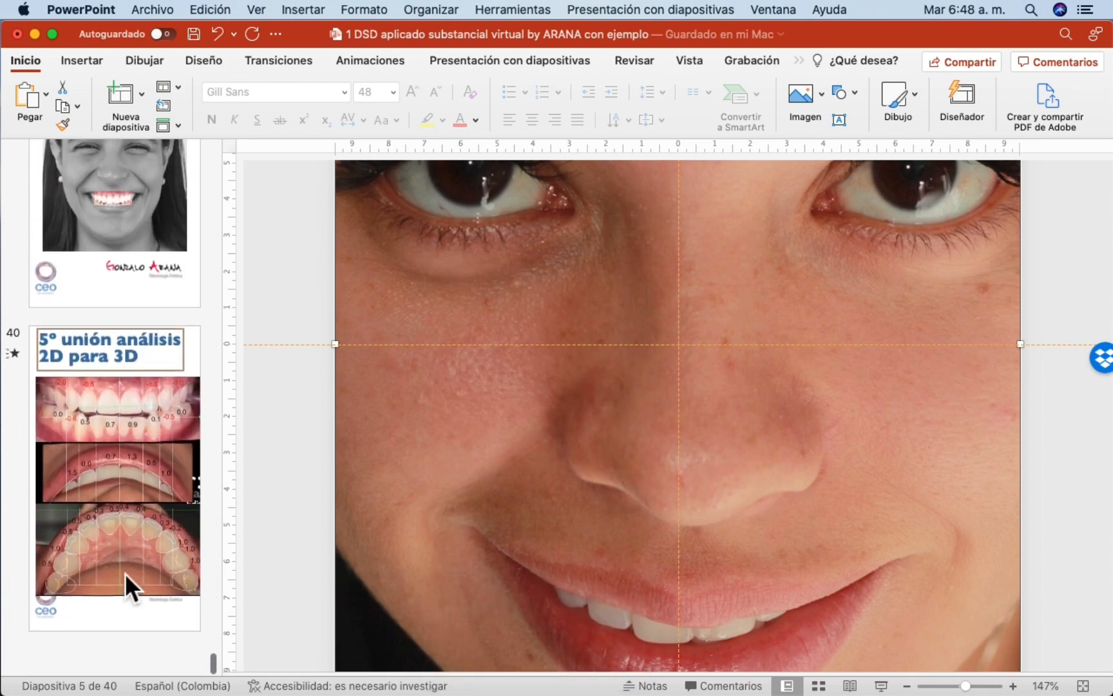
scroll(125, 573, up, 8)
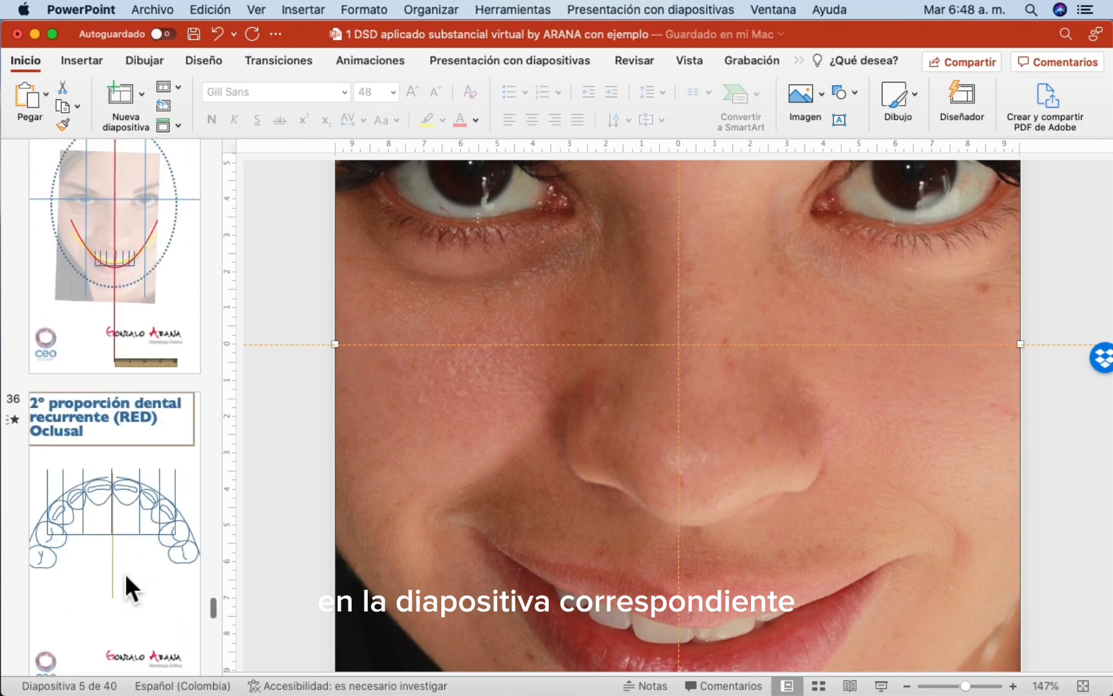
scroll(126, 573, up, 3)
click(48, 394)
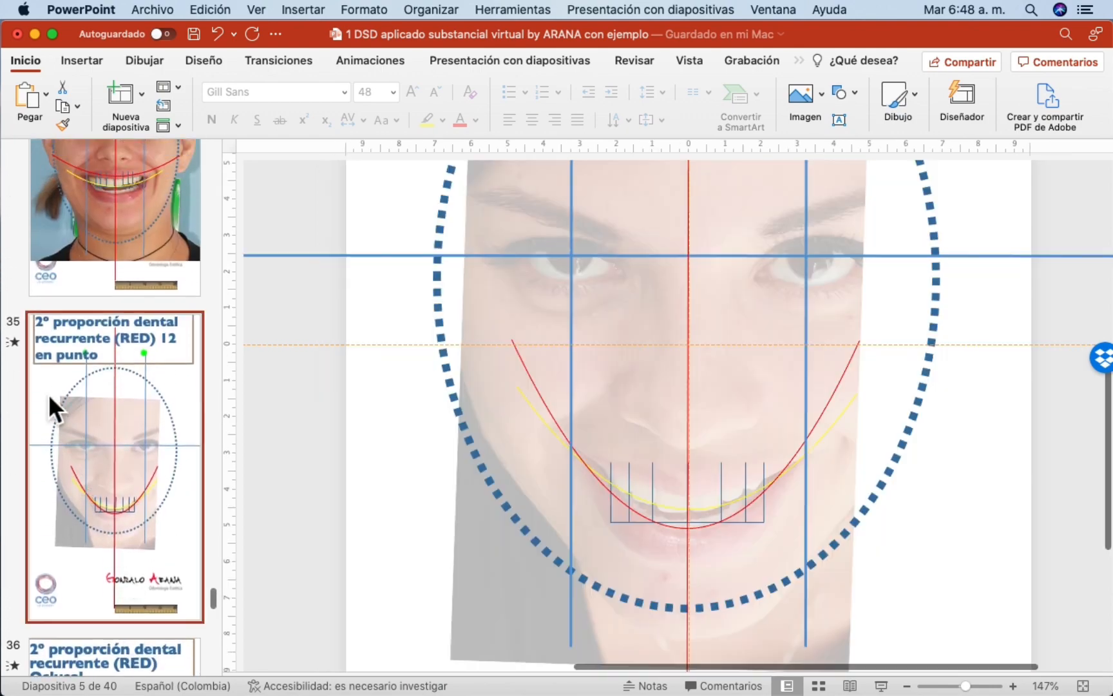
scroll(405, 275, down, 5)
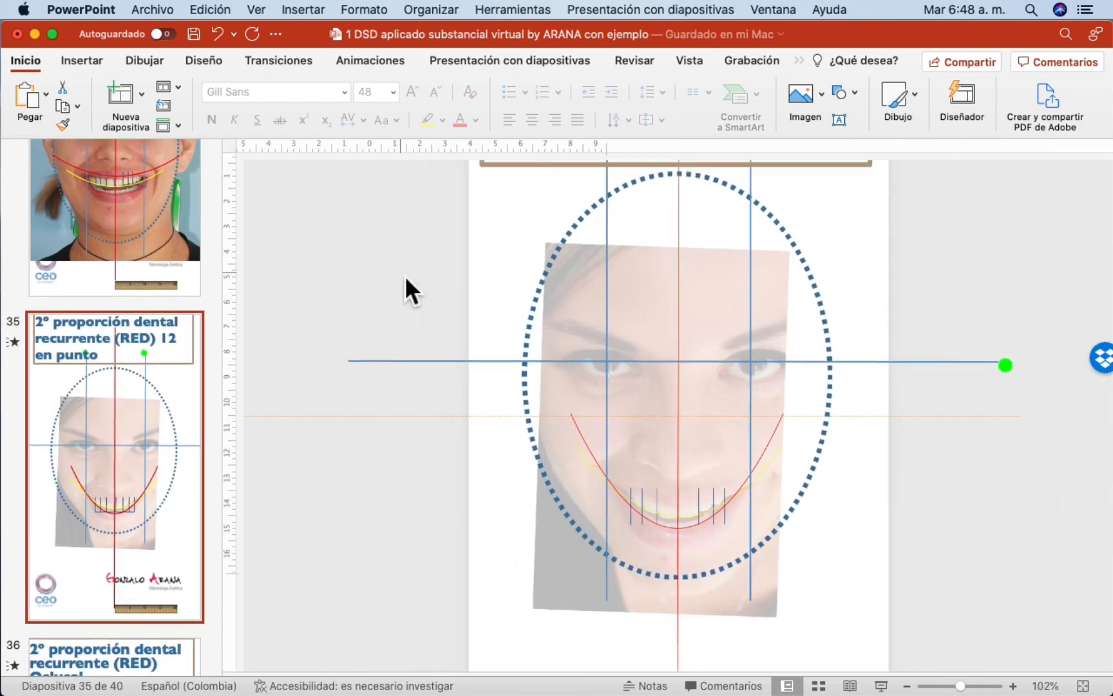
right_click(389, 302)
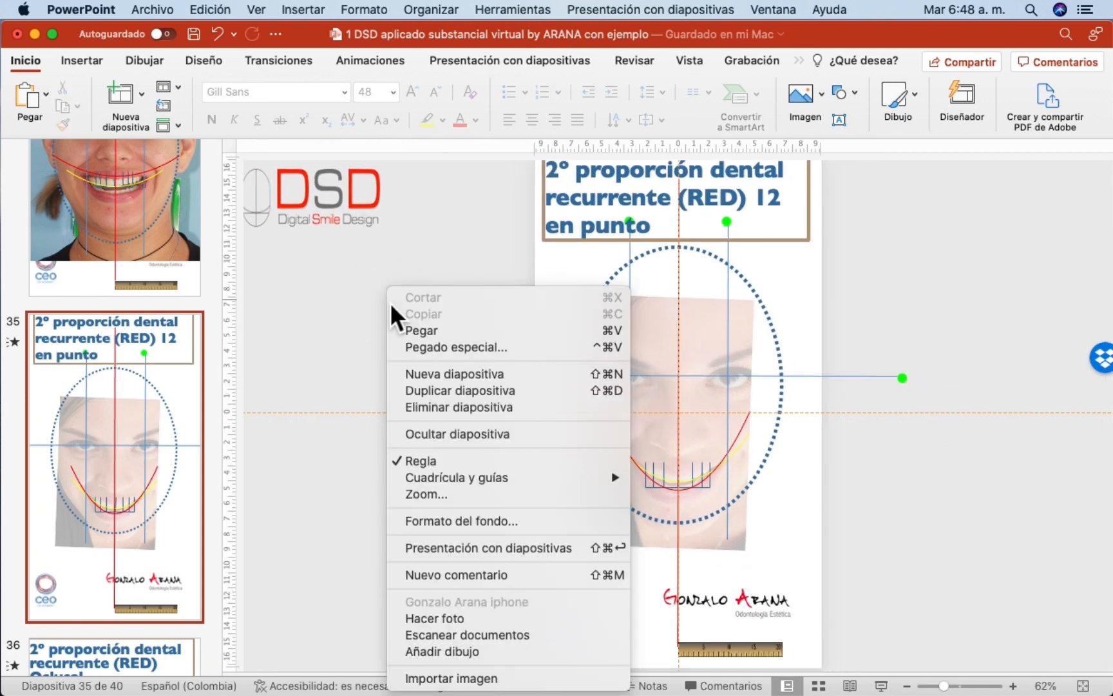
click(417, 329)
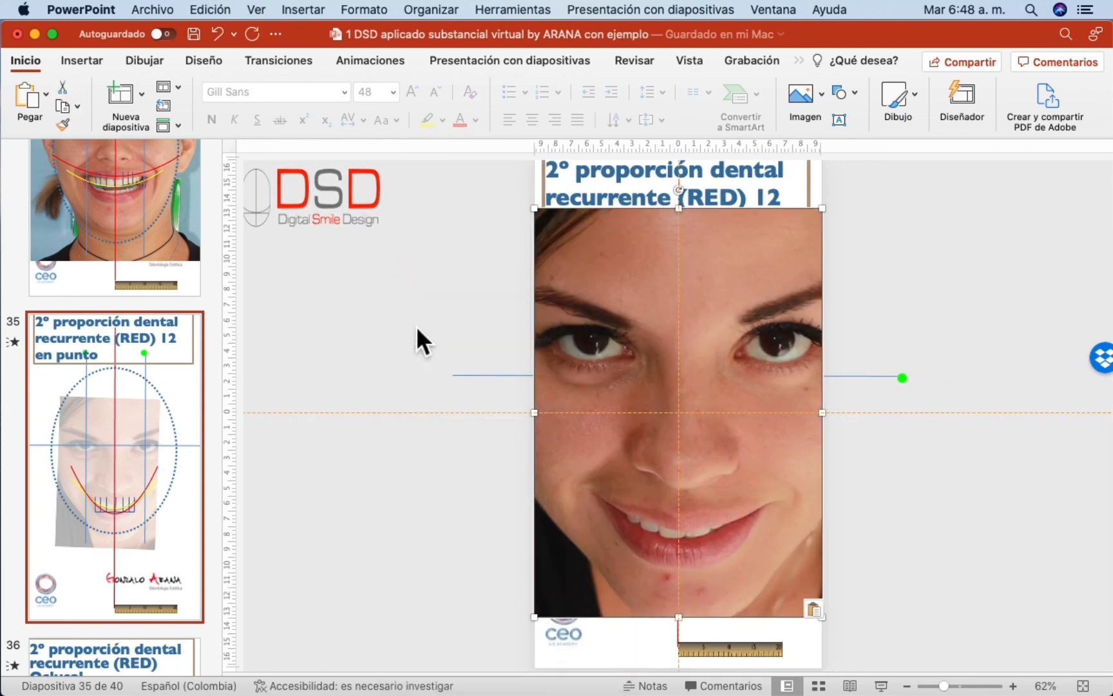
- Send the pasted 12 o'clock photo to the back of slide 35 and delete the old semi-transparent reference photo
right_click(588, 258)
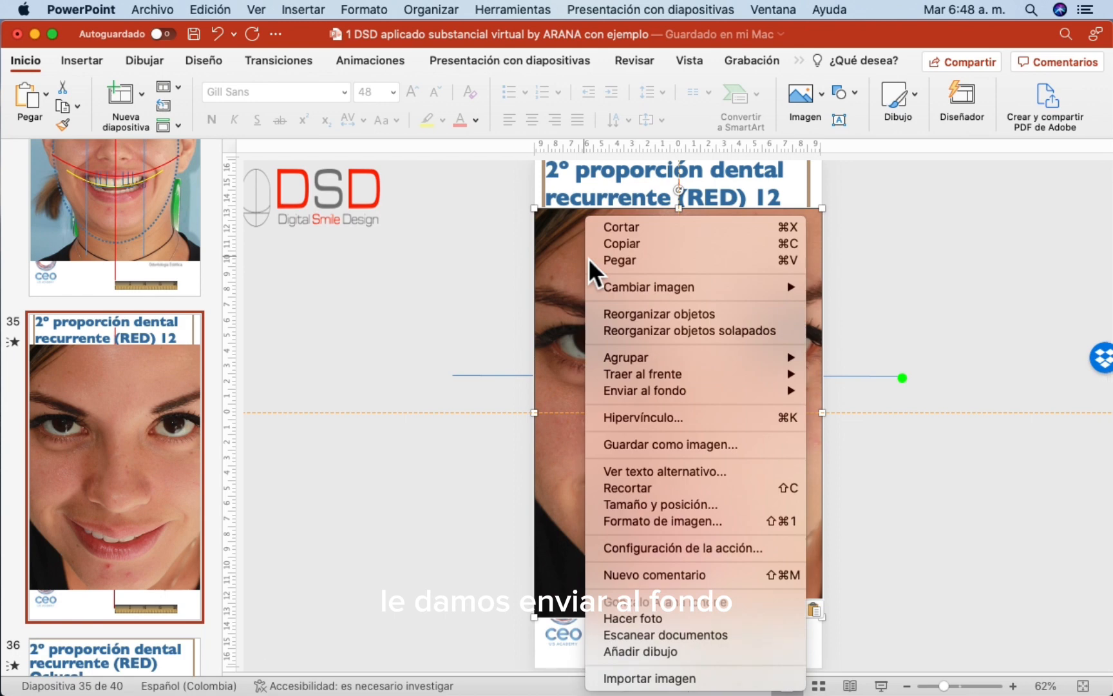
mouse_move(666, 388)
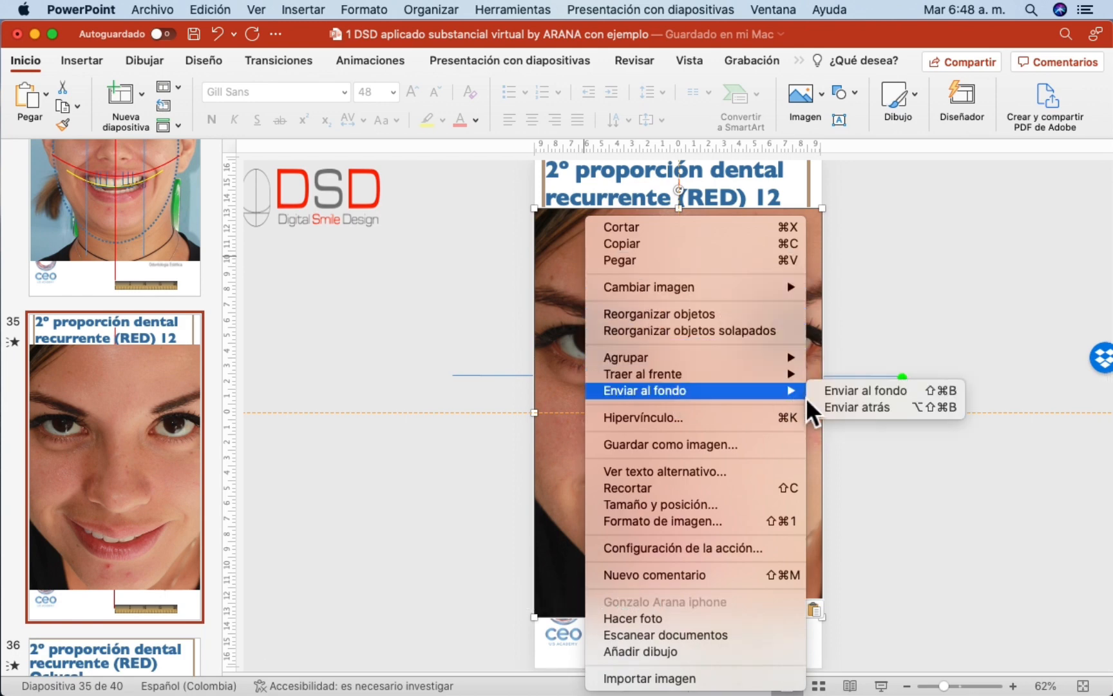
click(836, 397)
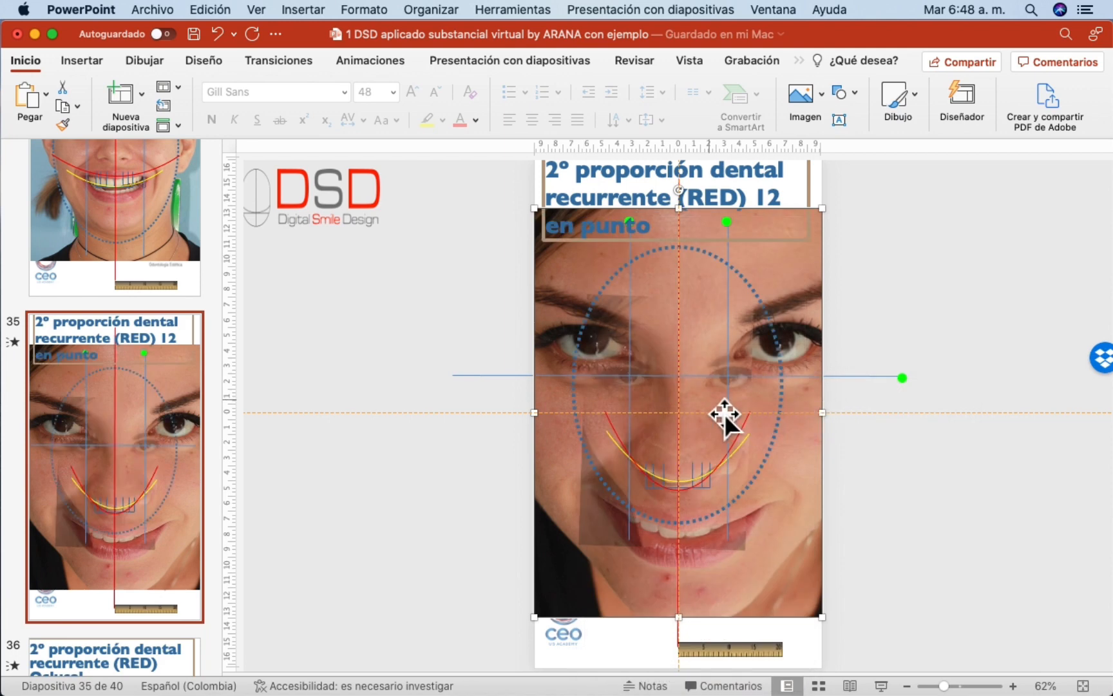
click(711, 416)
key(Delete)
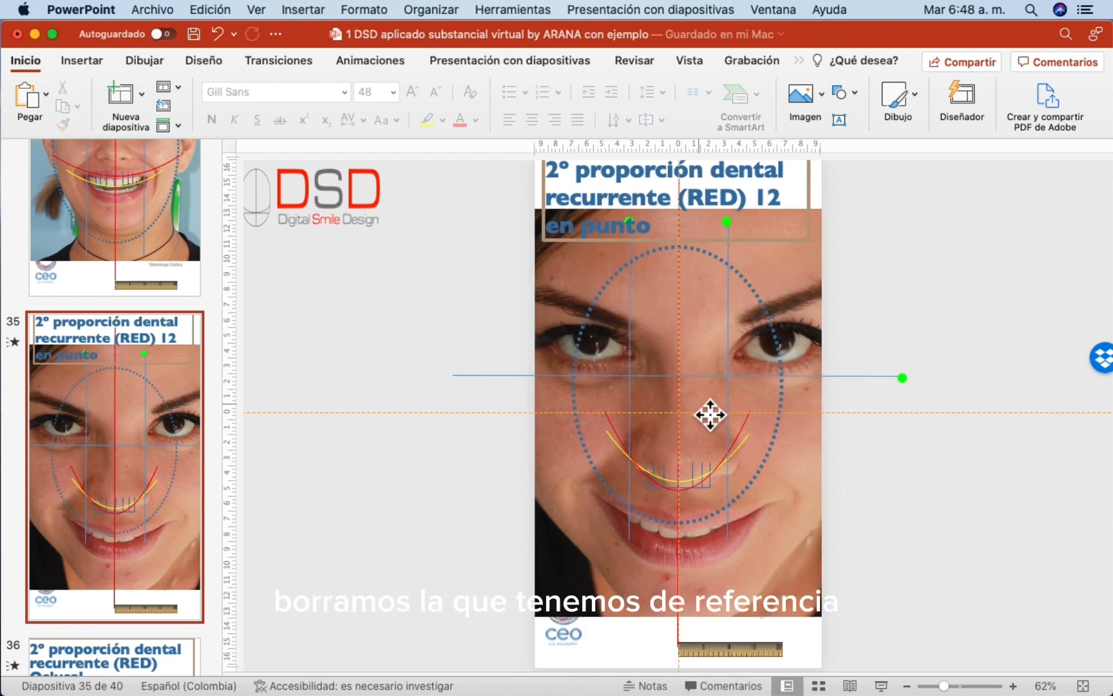
- Shrink the 12 o'clock photo proportionally to 9.9 cm wide and position it within the dotted face oval so the pupils approach the guide lines
click(799, 279)
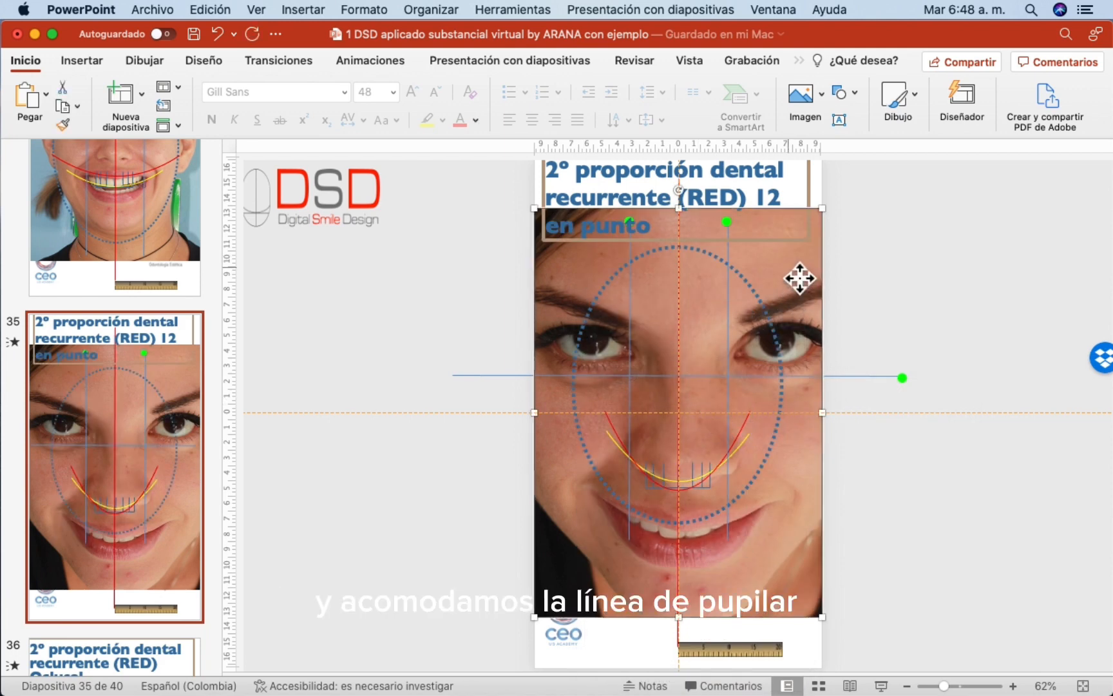
right_click(792, 269)
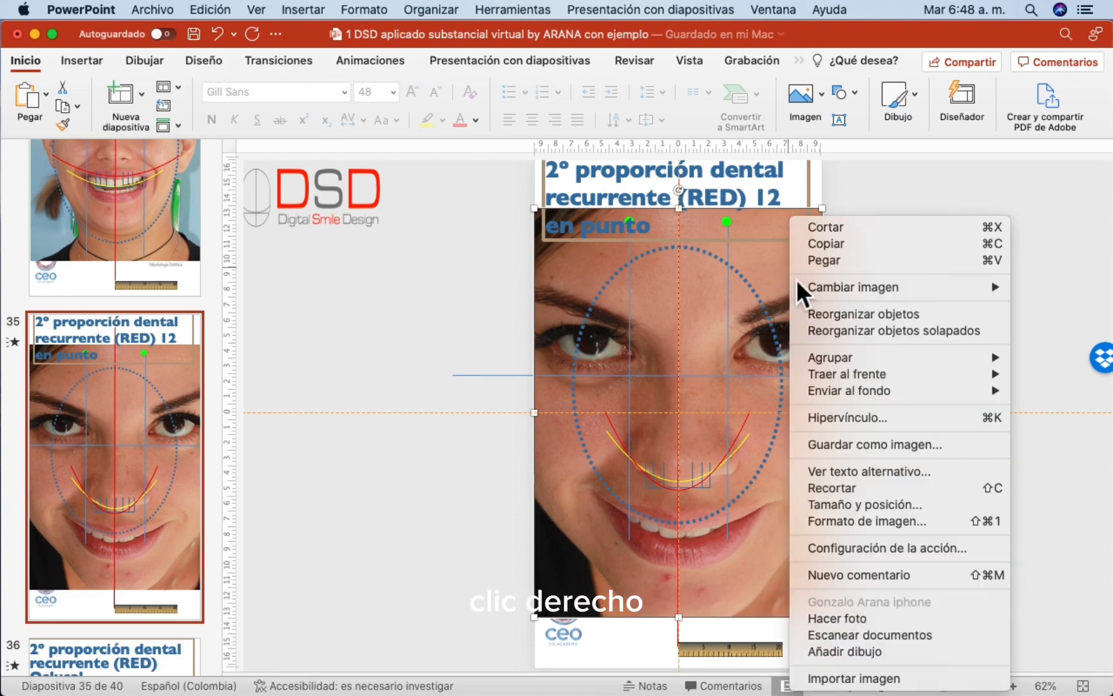
click(841, 504)
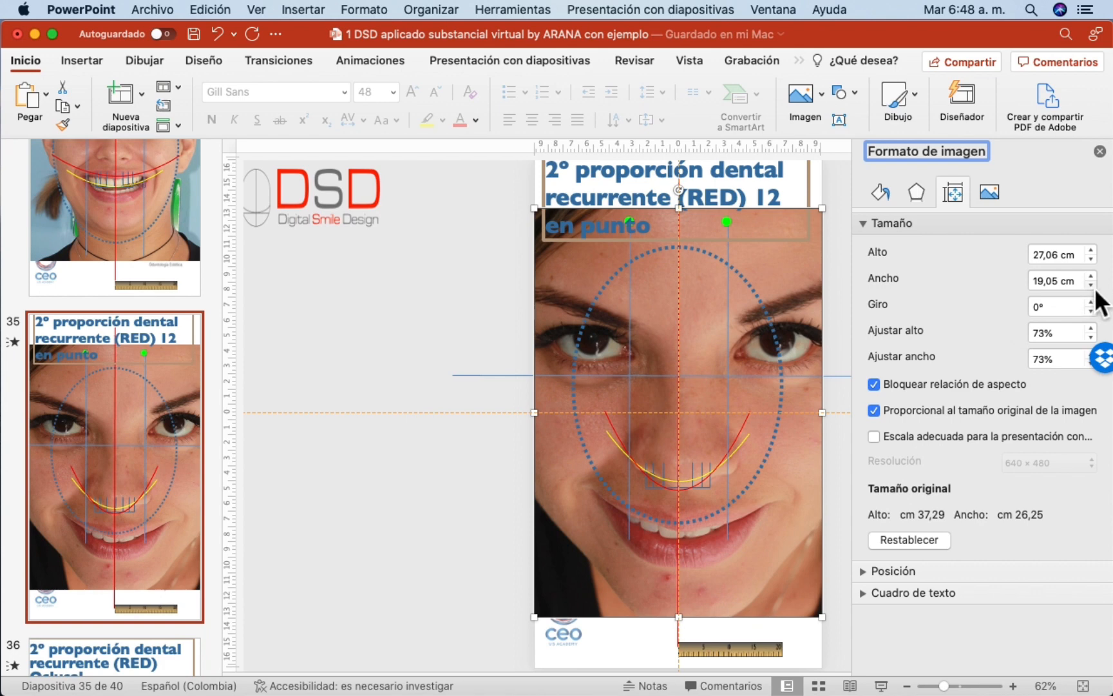
click(1091, 285)
click(1091, 285)
click(1091, 285)
click(1091, 284)
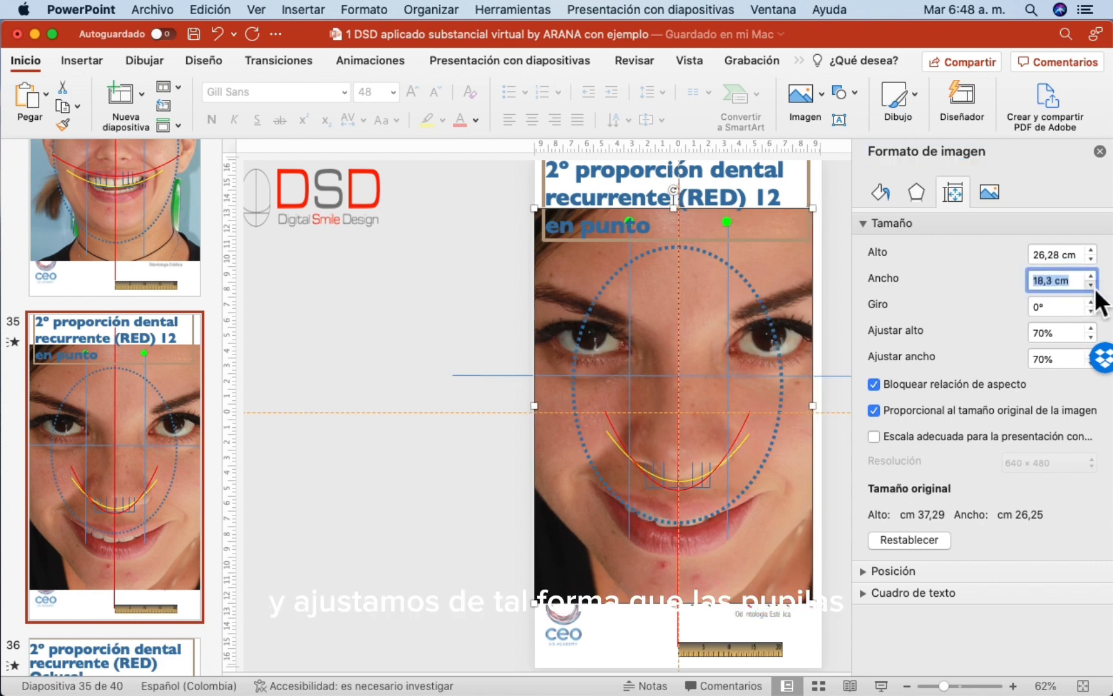
click(1091, 285)
click(1091, 285)
click(1091, 285)
click(1091, 286)
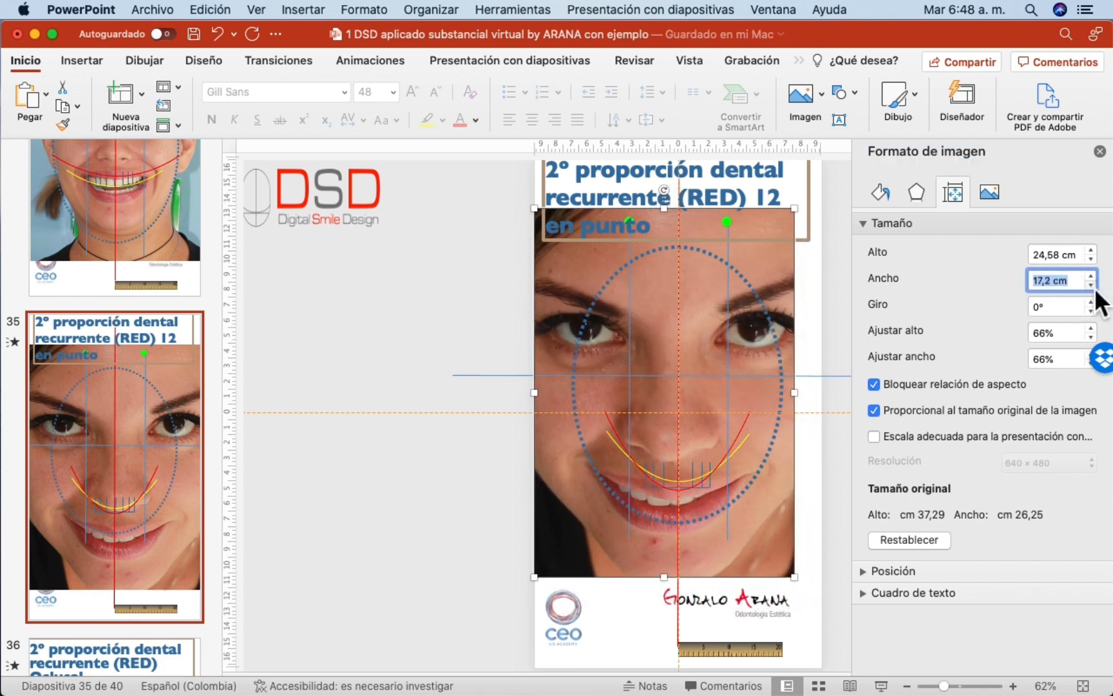
click(1091, 285)
click(1090, 285)
click(1091, 286)
click(1092, 285)
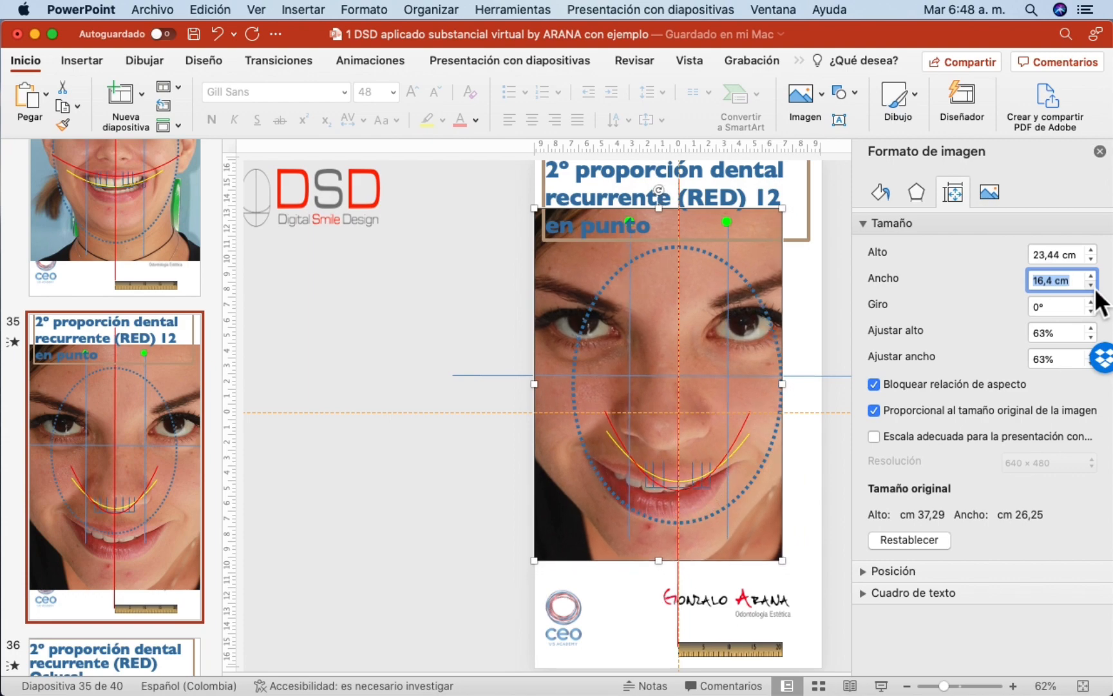
click(1091, 285)
click(1091, 285)
click(1092, 285)
click(1091, 286)
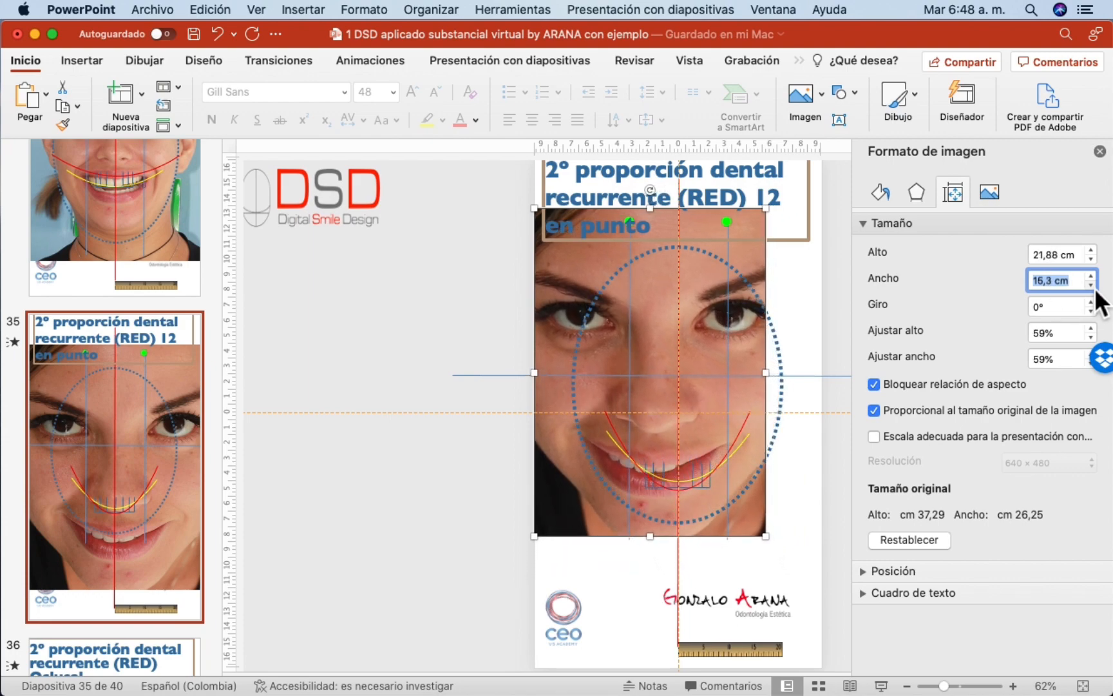
click(1091, 286)
click(1091, 286)
scroll(690, 545, up, 8)
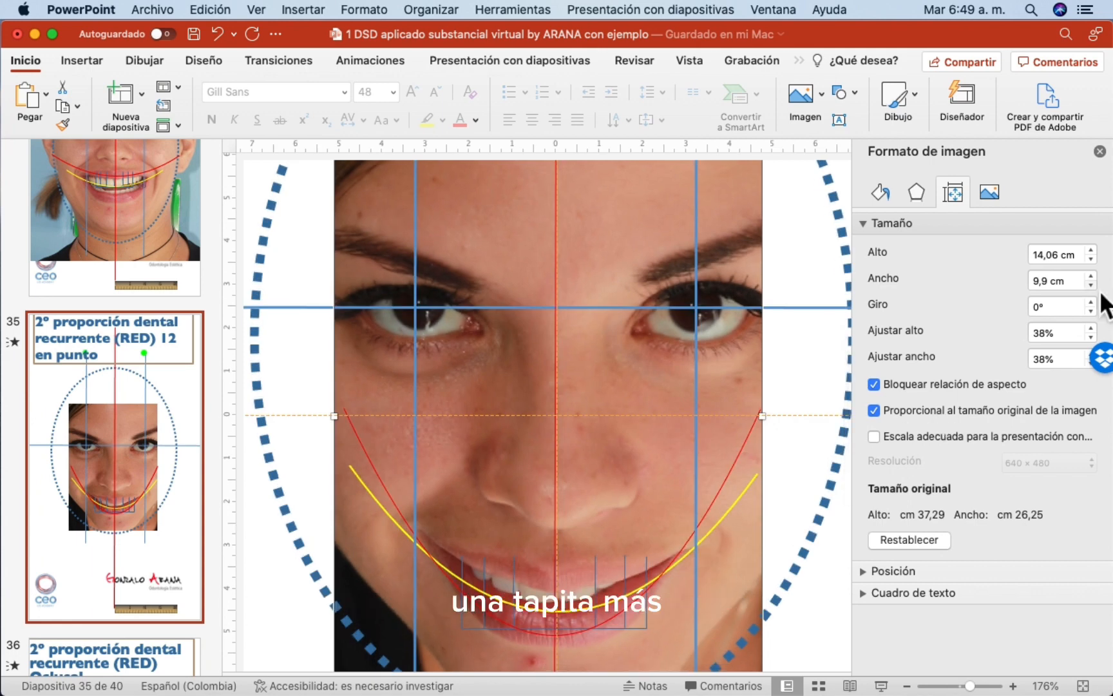
- Set the photo's height to 14.3 cm and nudge it left and up to align the pupils with the blue guide lines
click(1090, 249)
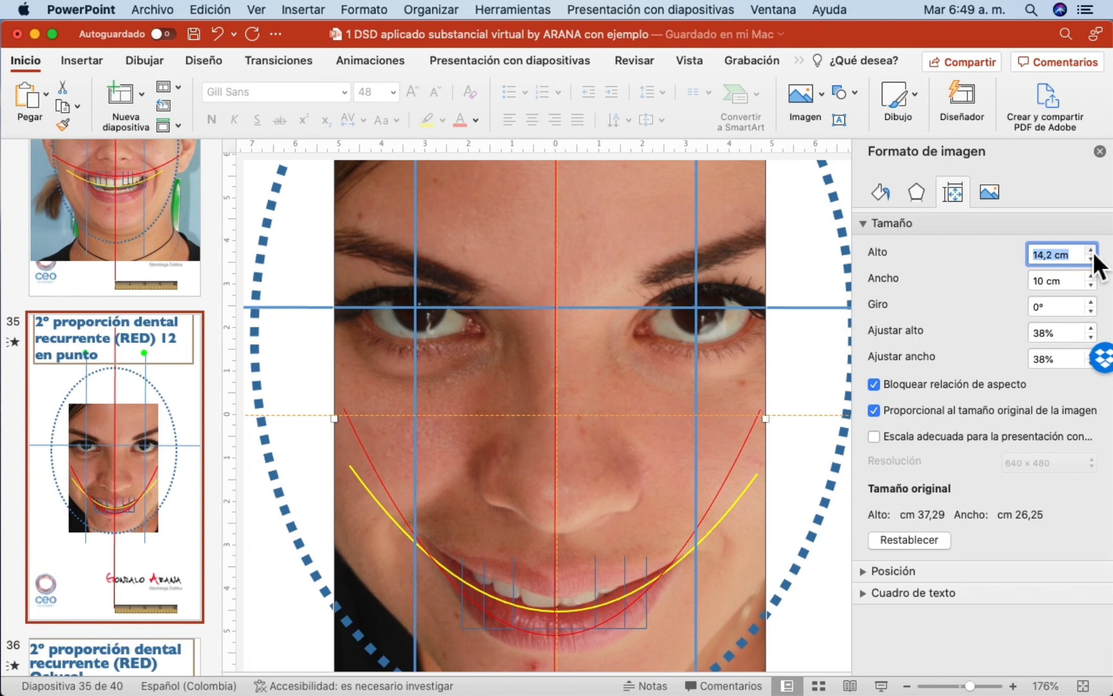
click(1090, 250)
click(663, 465)
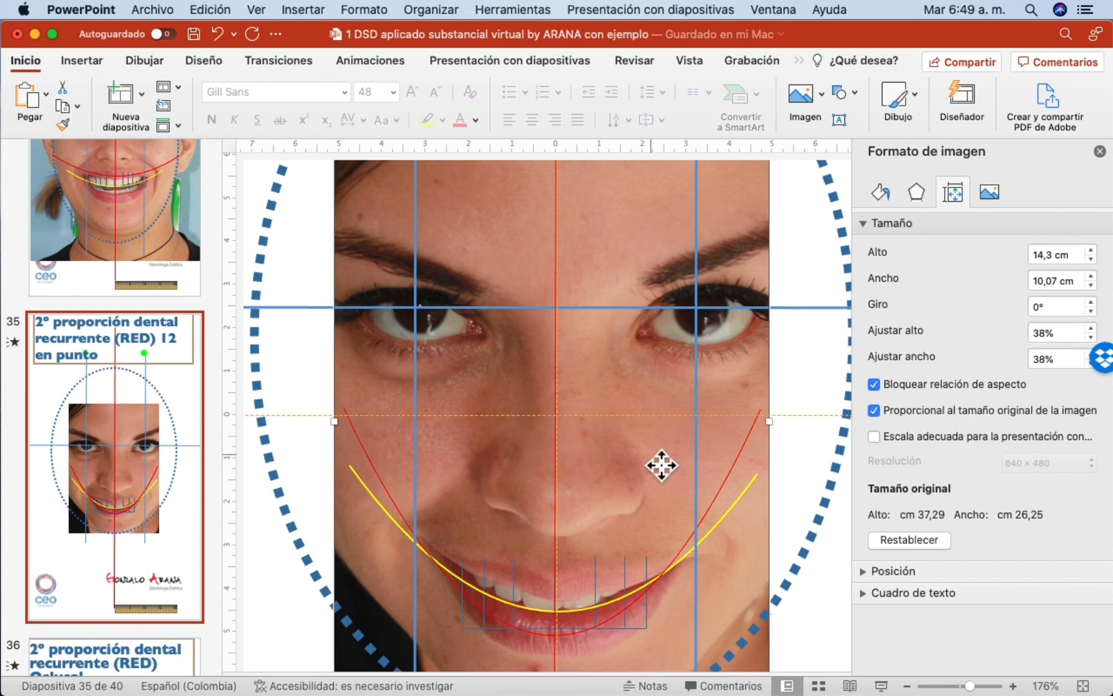
key(Left)
key(Left)
key(Left)
key(Left)
key(Left)
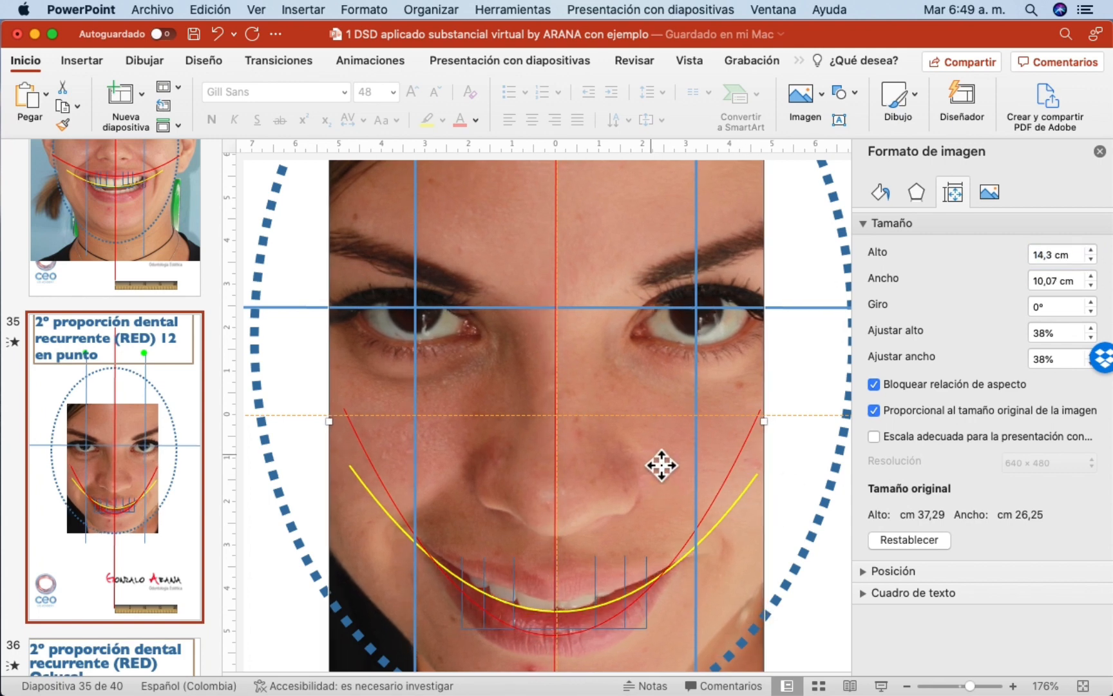
key(Up)
key(Up)
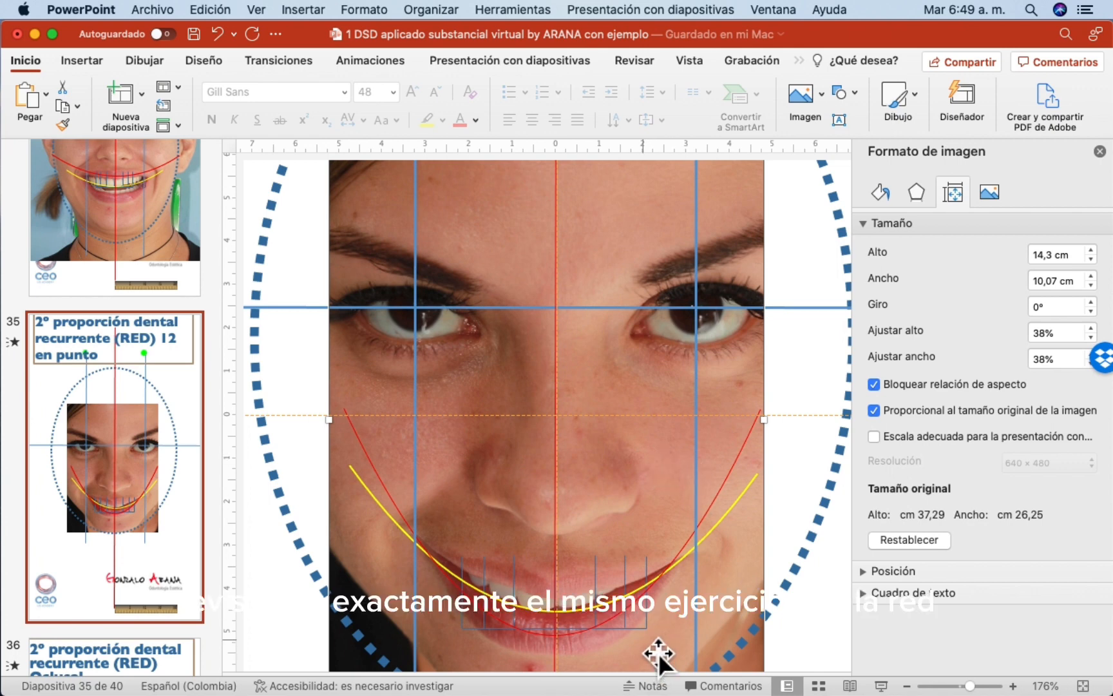
- Narrow the tooth grid slightly from its left side to fit the upper teeth in the 12 o'clock photo
click(474, 630)
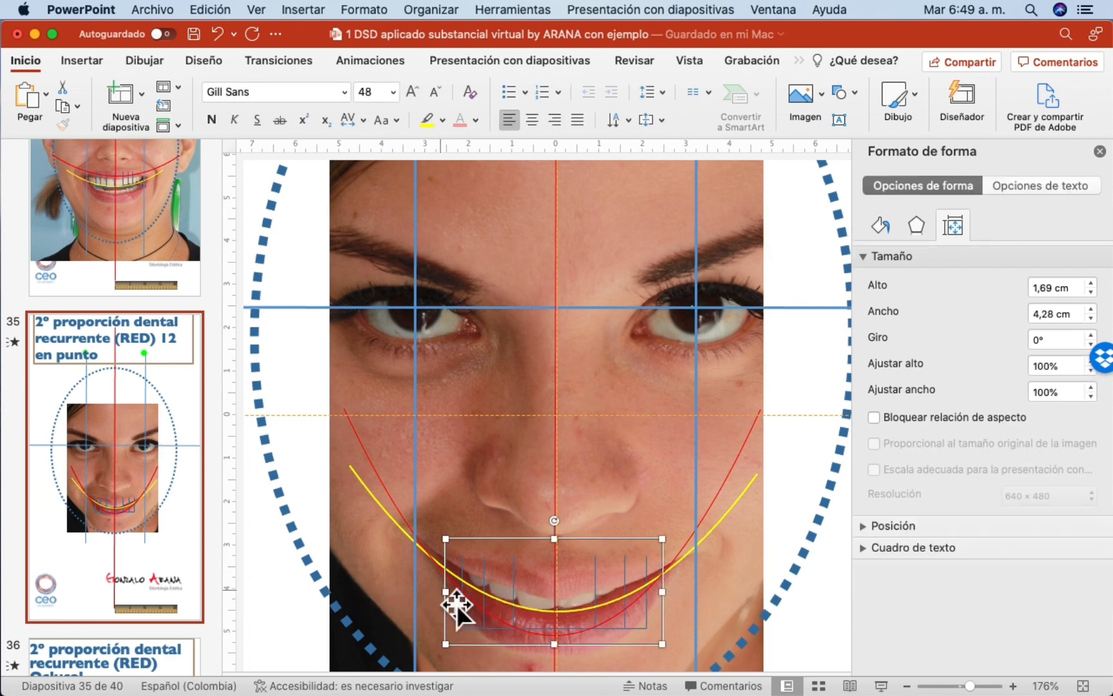
drag(451, 590, 477, 592)
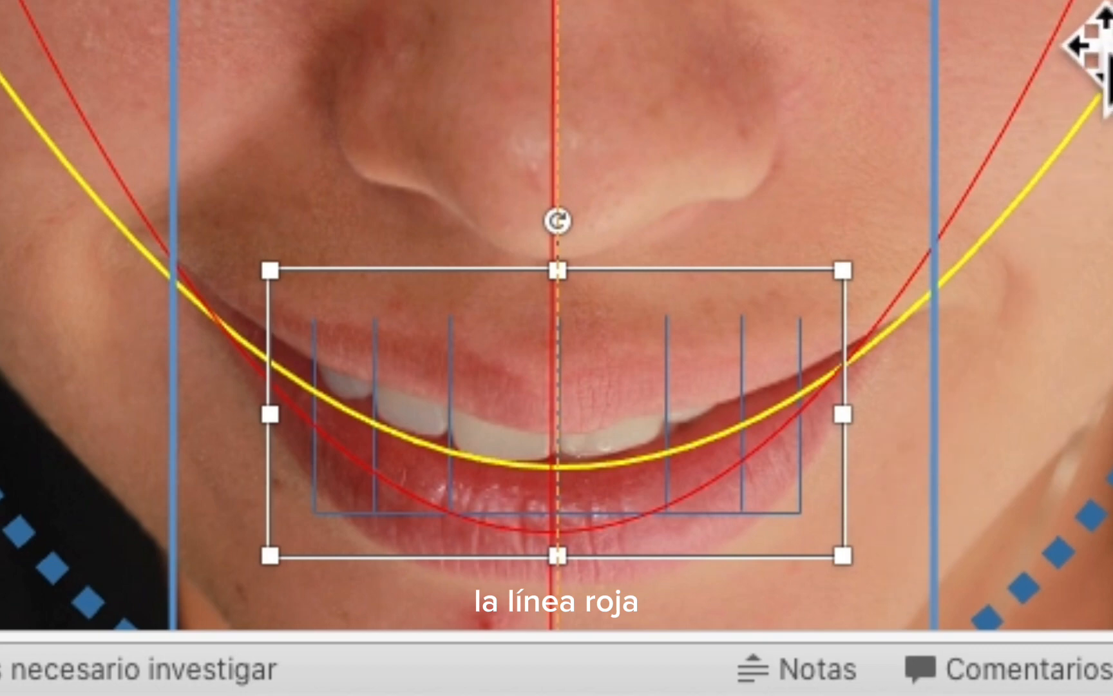
- Raise the red smile curve until its lowest point meets the lowest point of the yellow curve
click(1082, 38)
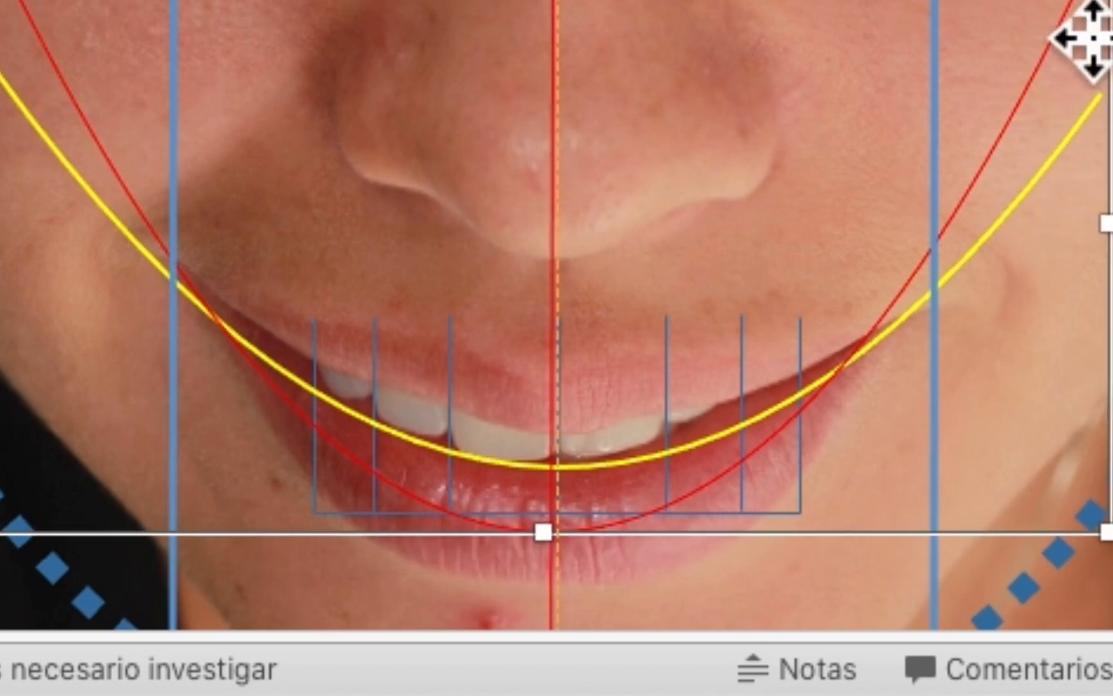
key(Up)
key(Up)
key(Up)
key(Up)
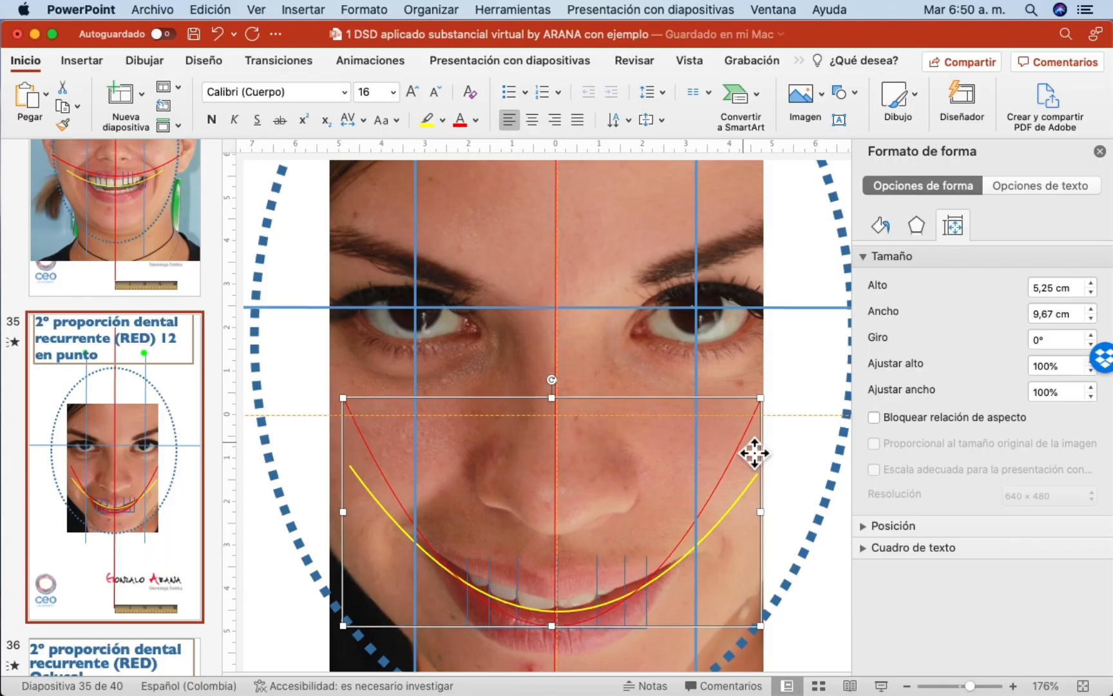
key(Up)
key(Up)
key(Up)
key(Up)
key(Up)
key(Up)
key(Up)
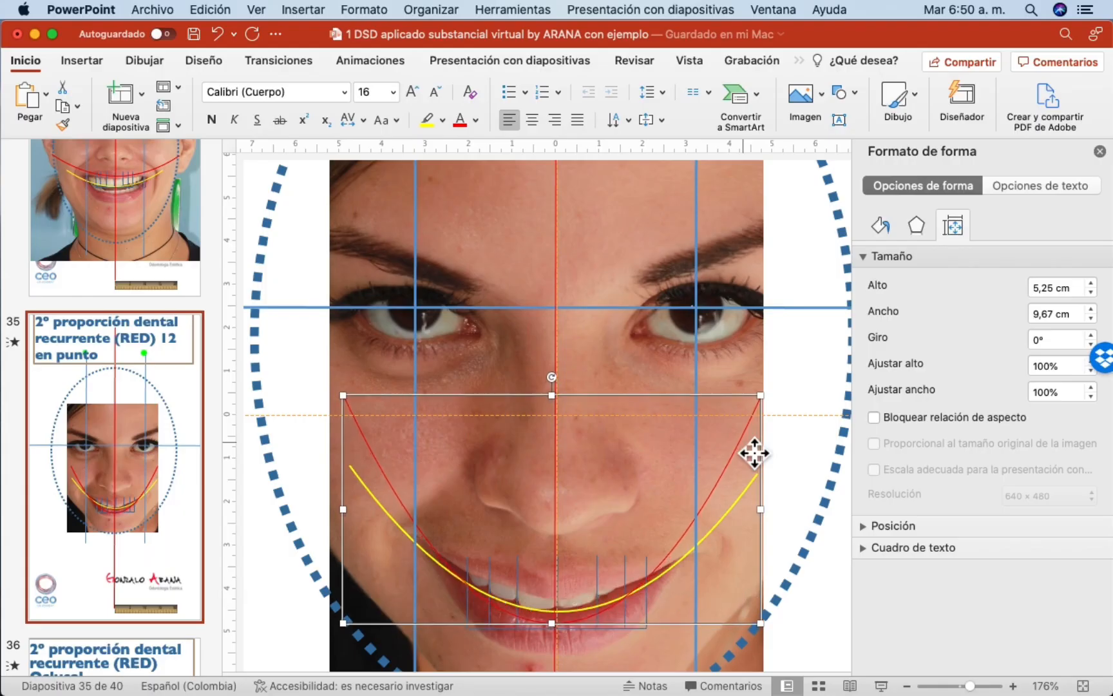
key(Up)
key(Up)
key(Up)
key(Up)
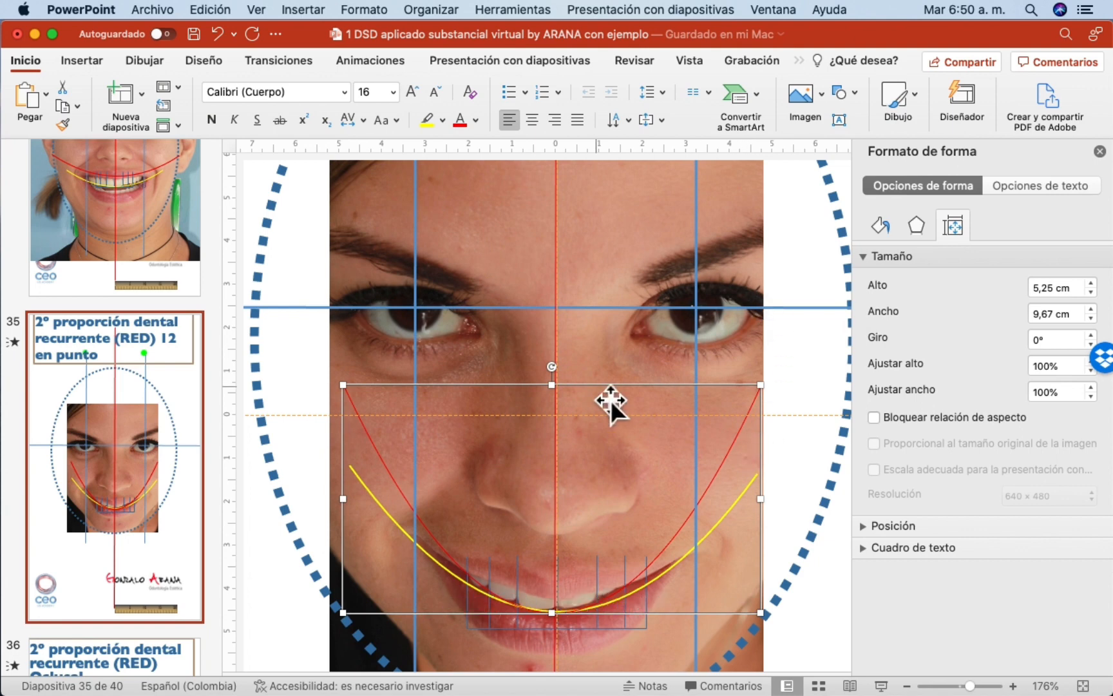
- Flatten the red smile curve from its upper edge to 3.85 cm high and send it one level backward
drag(565, 401, 571, 456)
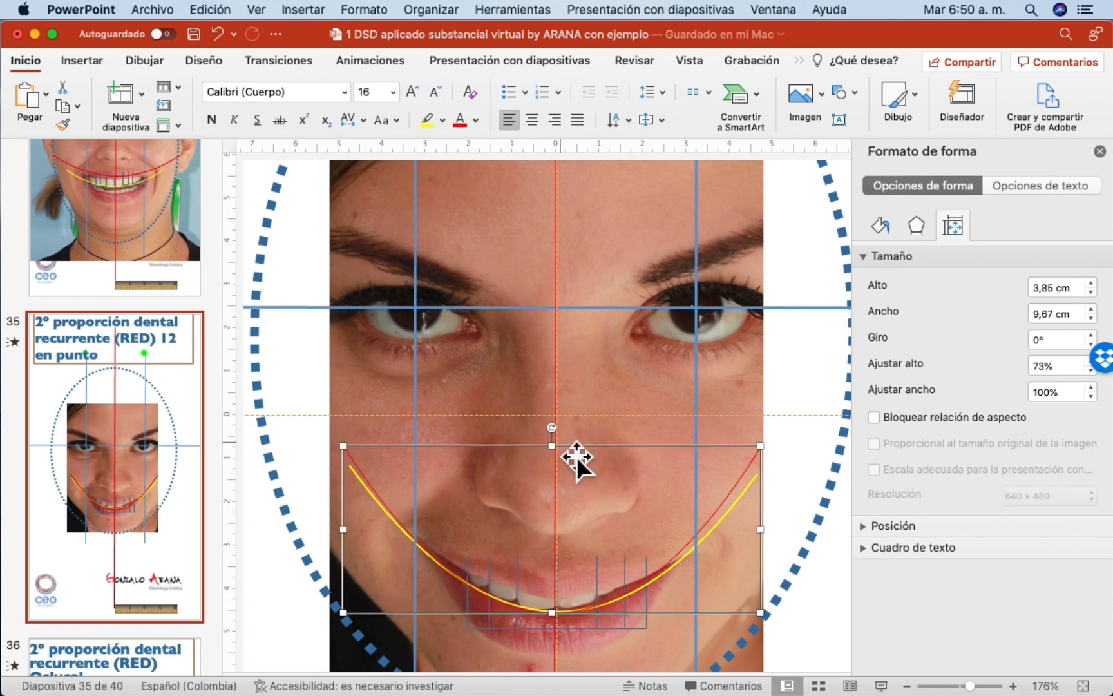
right_click(650, 452)
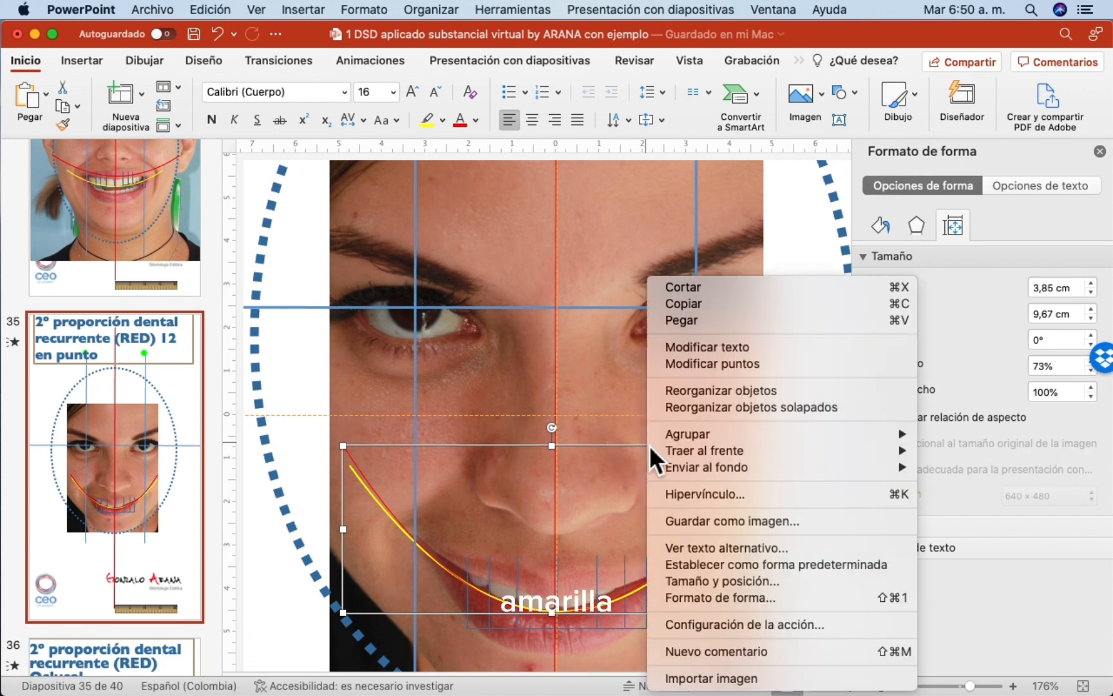
mouse_move(671, 451)
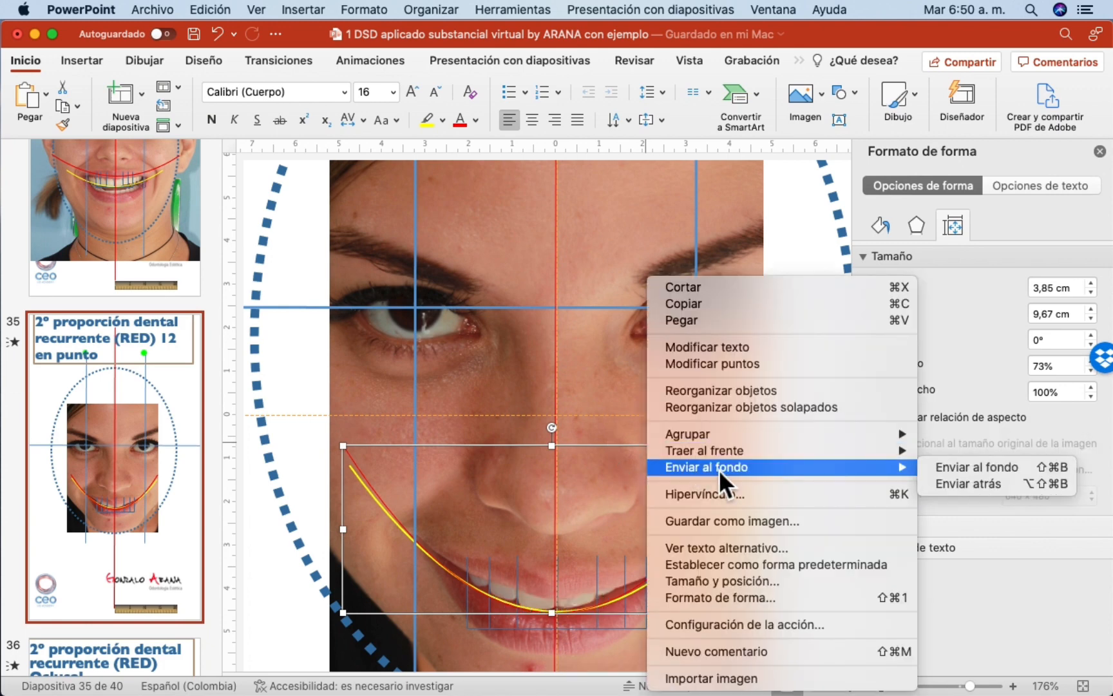
mouse_move(878, 461)
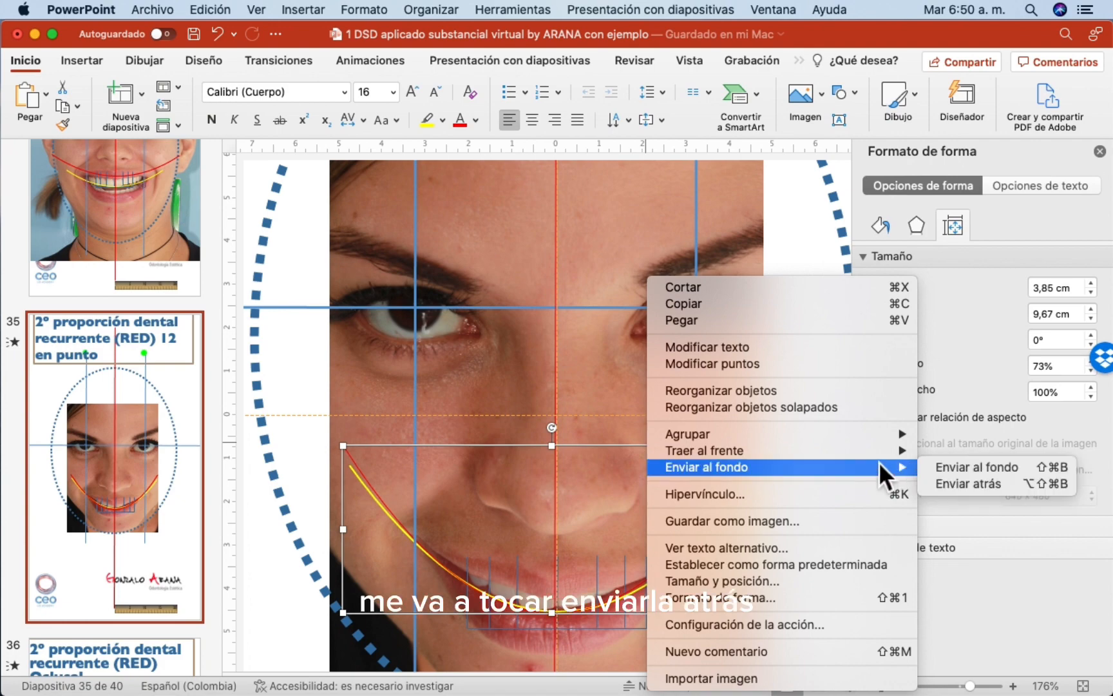
click(959, 486)
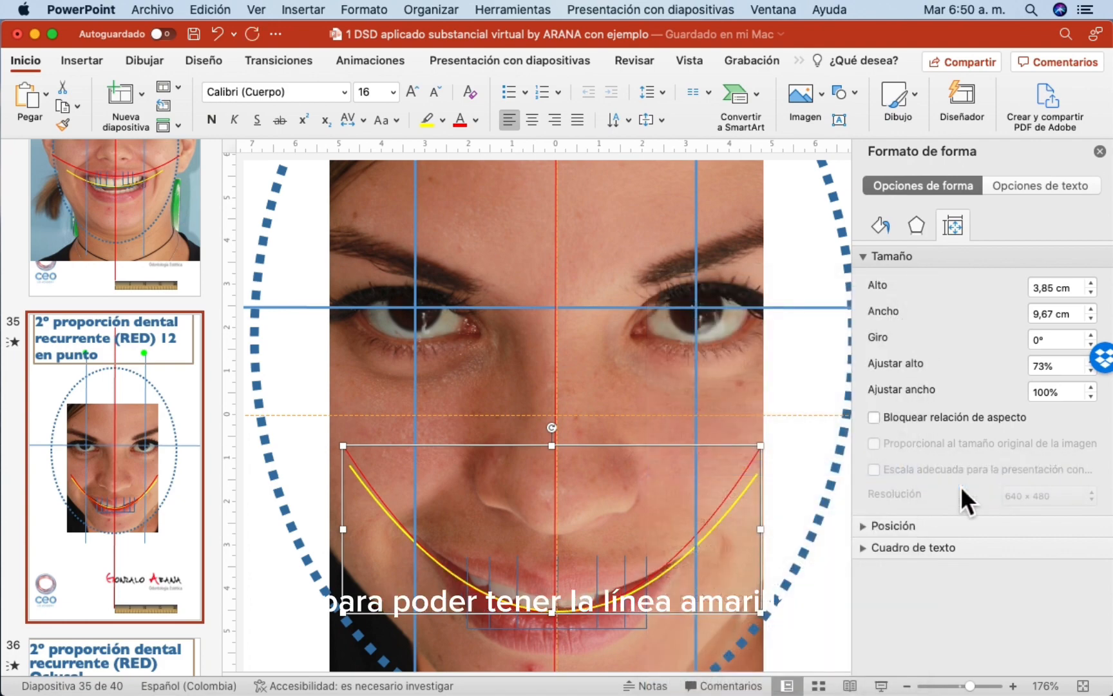
- Nudge the yellow smile curve slightly upward towards the edges of the upper teeth and check its fit up close
click(739, 520)
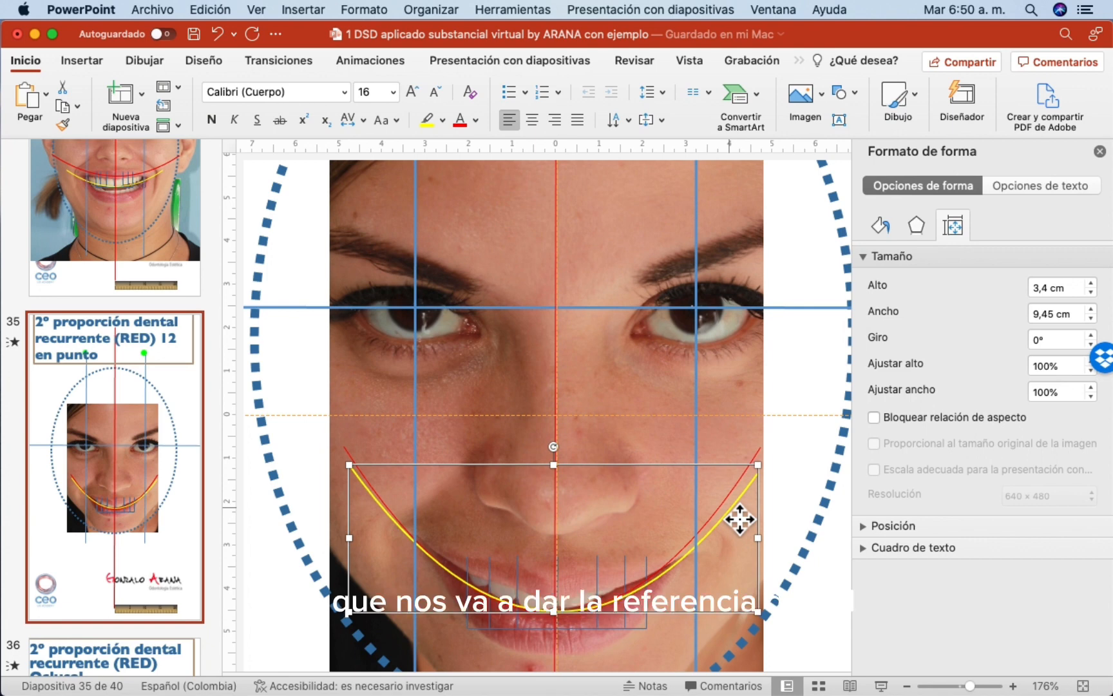
key(Up)
key(Up)
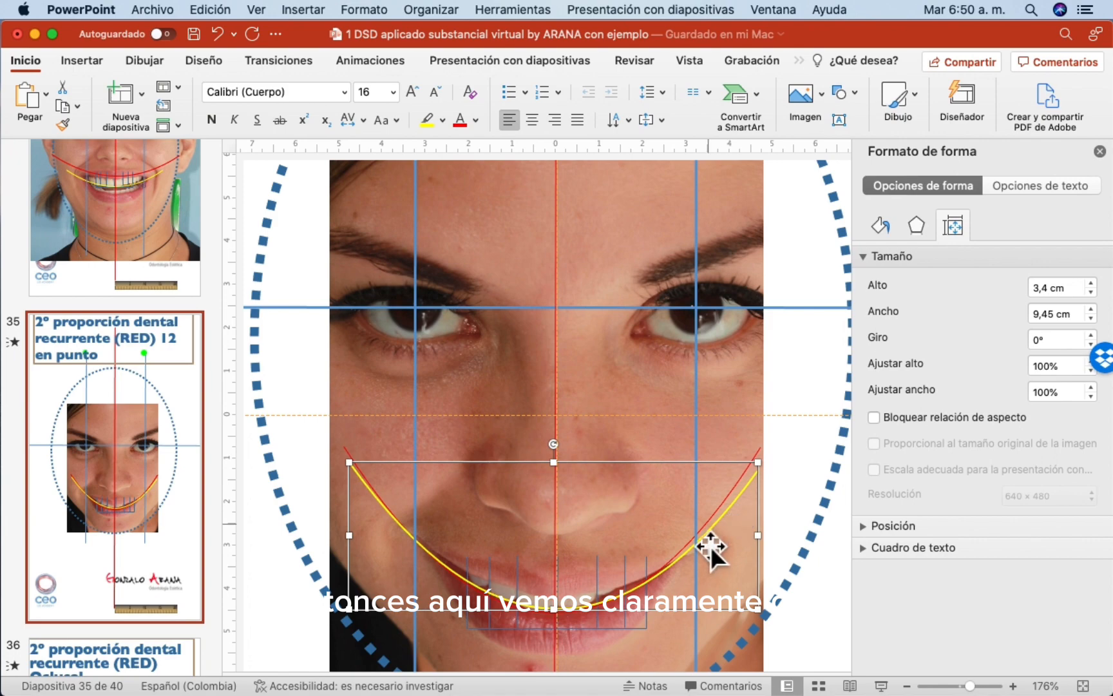
scroll(639, 547, up, 5)
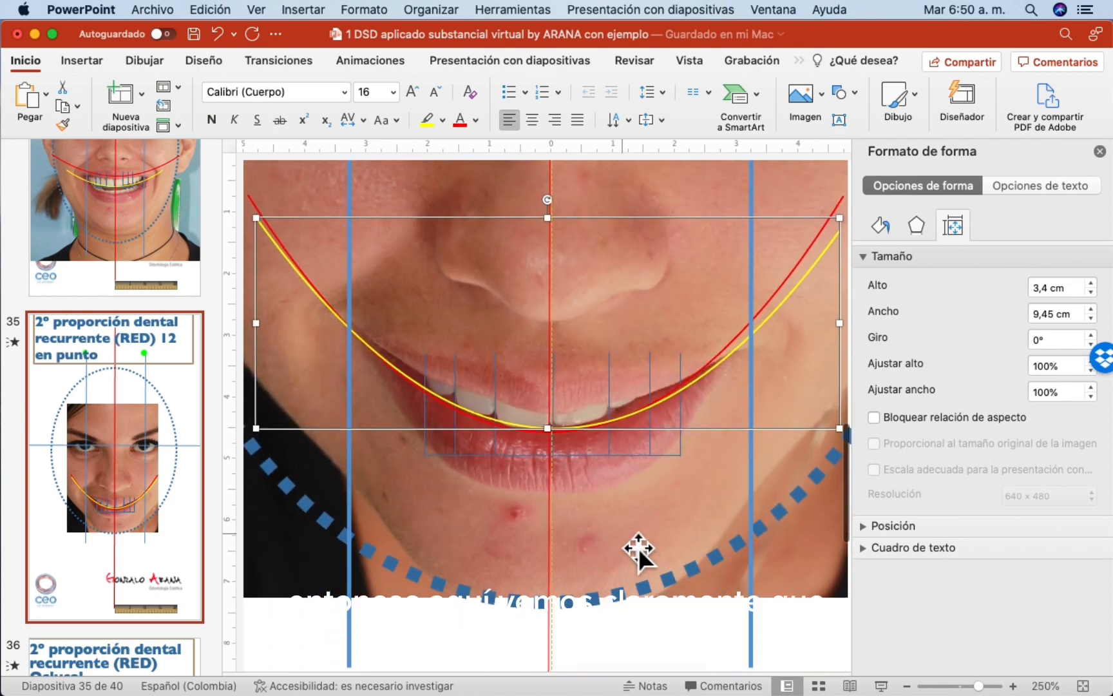
scroll(639, 548, up, 4)
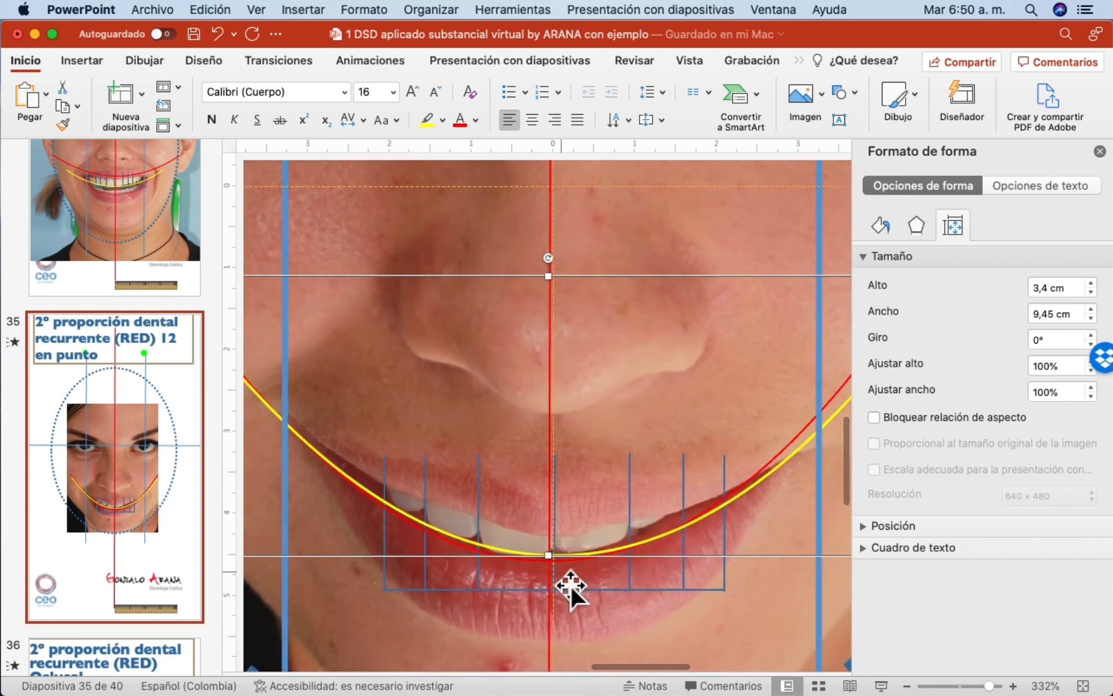